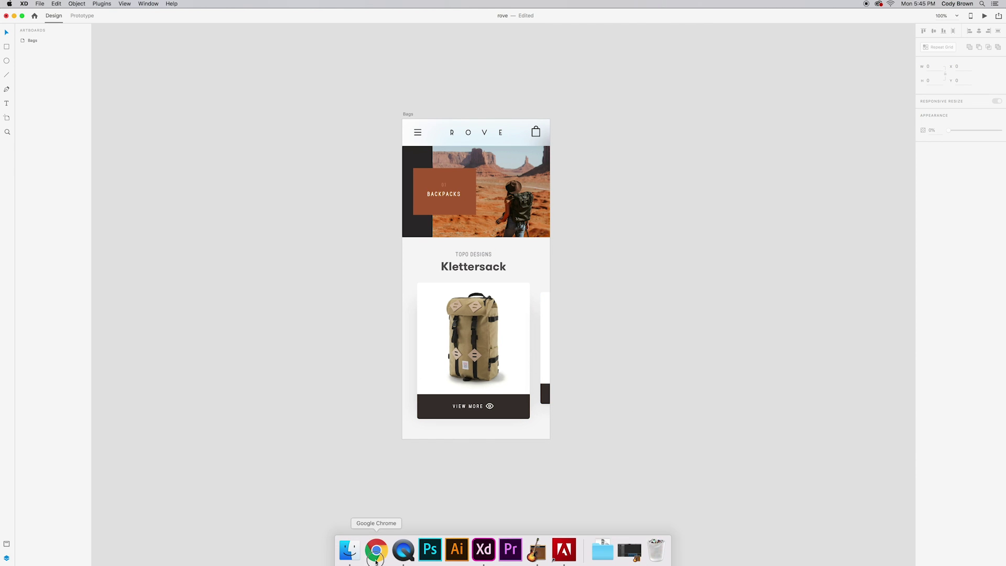
# - Bring the rove.camp store to the front and scroll through its homepage
pyautogui.click(375, 548)
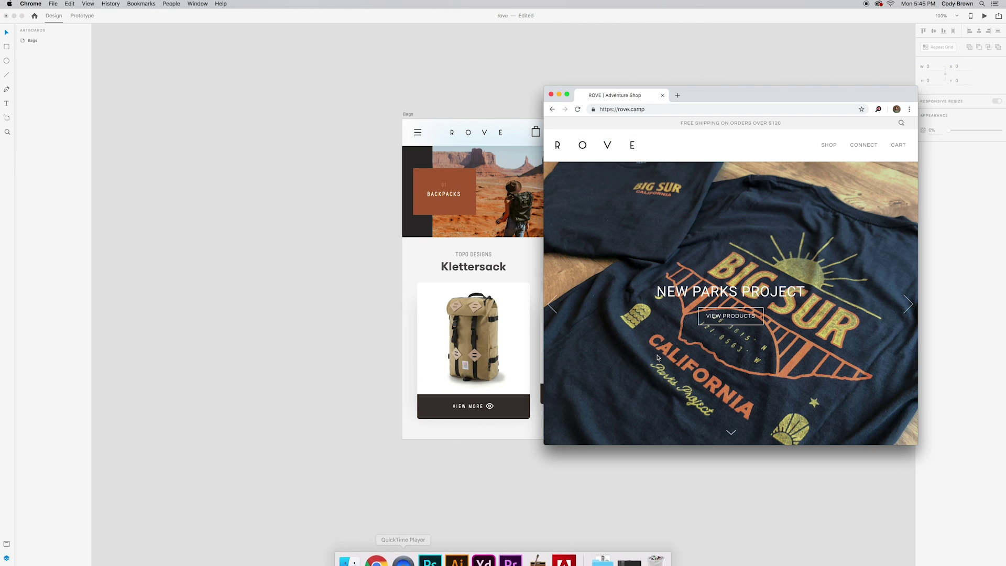
pyautogui.scroll(-3, 683, 316)
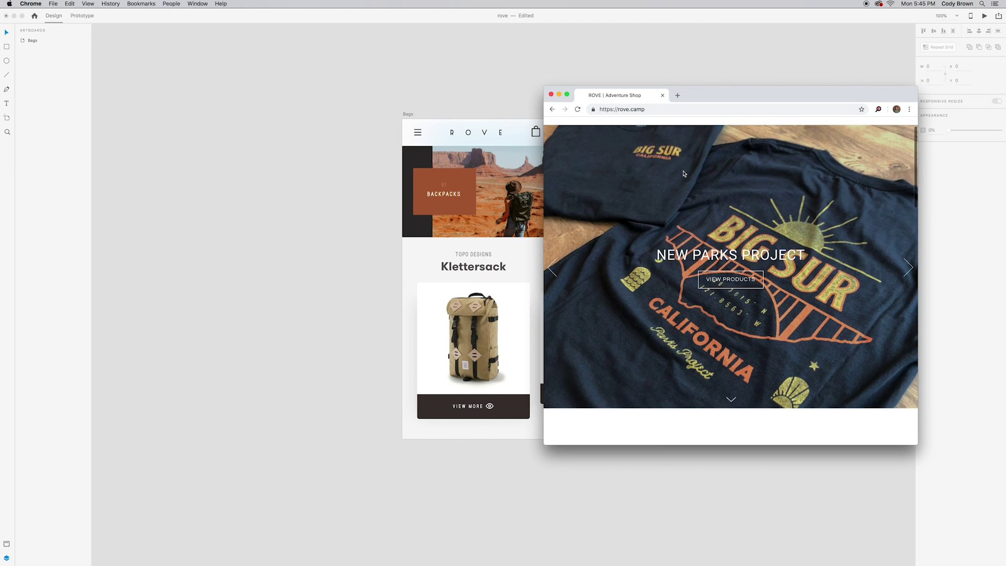
pyautogui.scroll(-9, 712, 181)
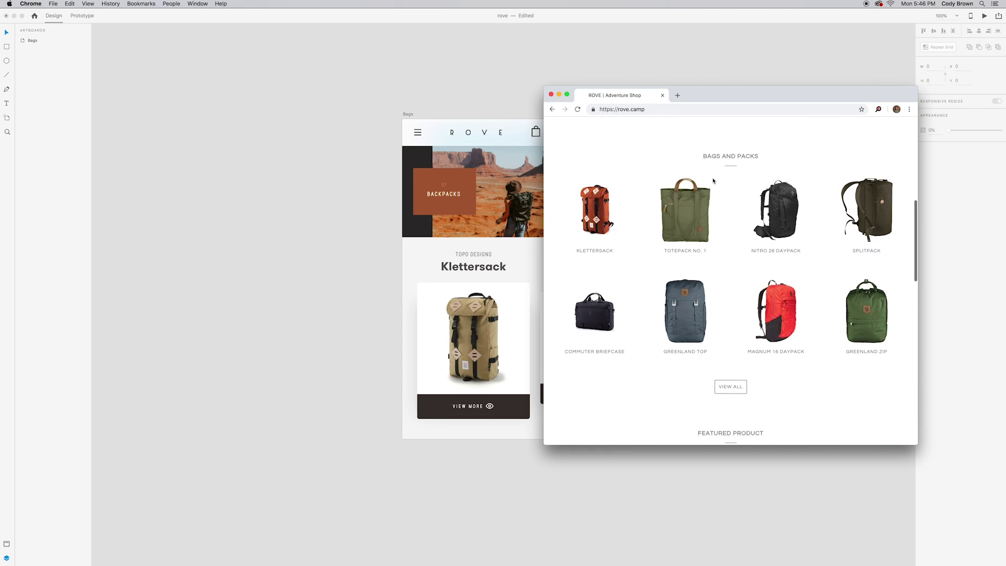
pyautogui.scroll(-3, 862, 257)
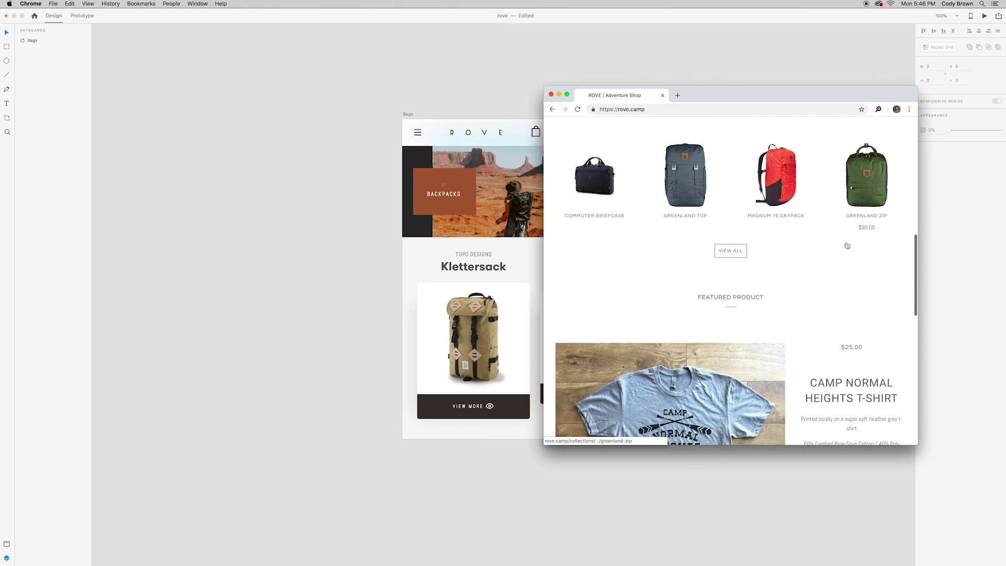
pyautogui.scroll(6, 847, 243)
pyautogui.scroll(9, 758, 231)
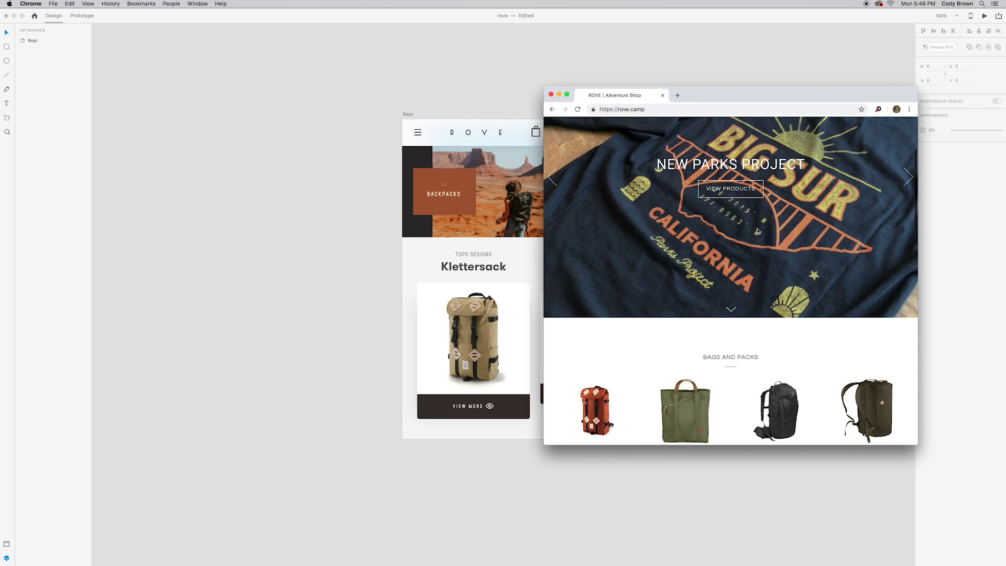
# - Open the Parks Project collection via VIEW PRODUCTS and browse its product listings
pyautogui.click(758, 231)
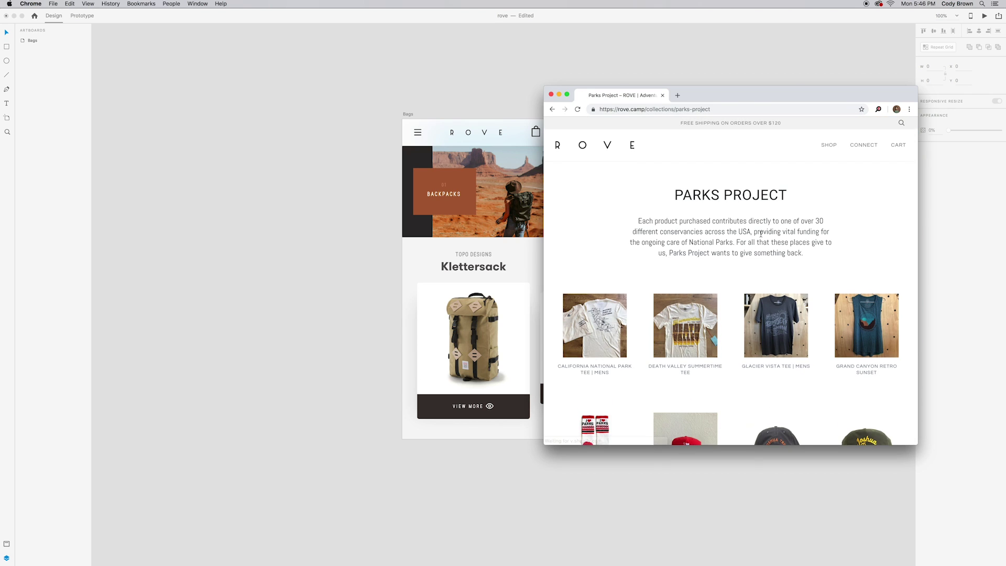
pyautogui.scroll(-2, 760, 234)
pyautogui.scroll(-5, 761, 234)
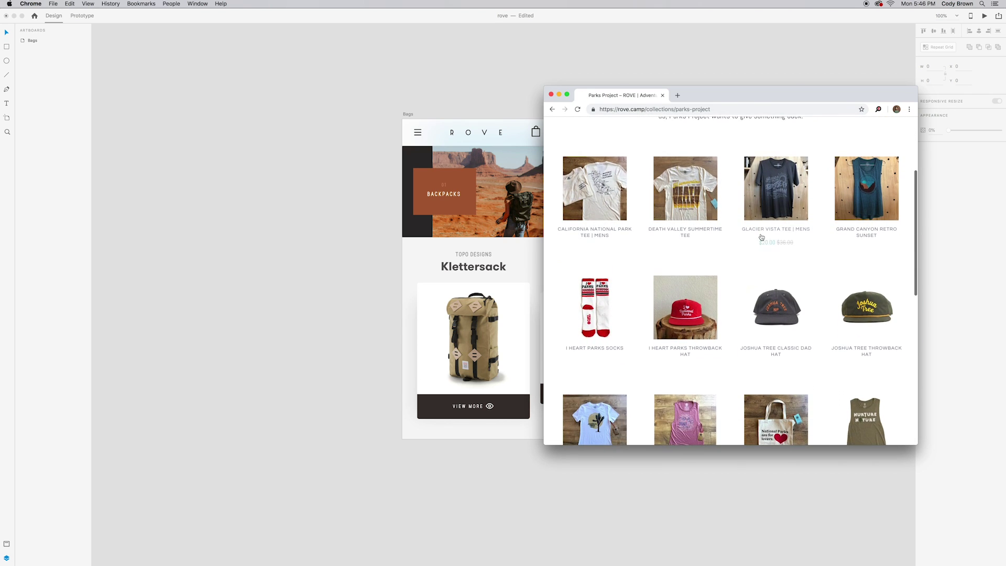
pyautogui.scroll(-9, 761, 237)
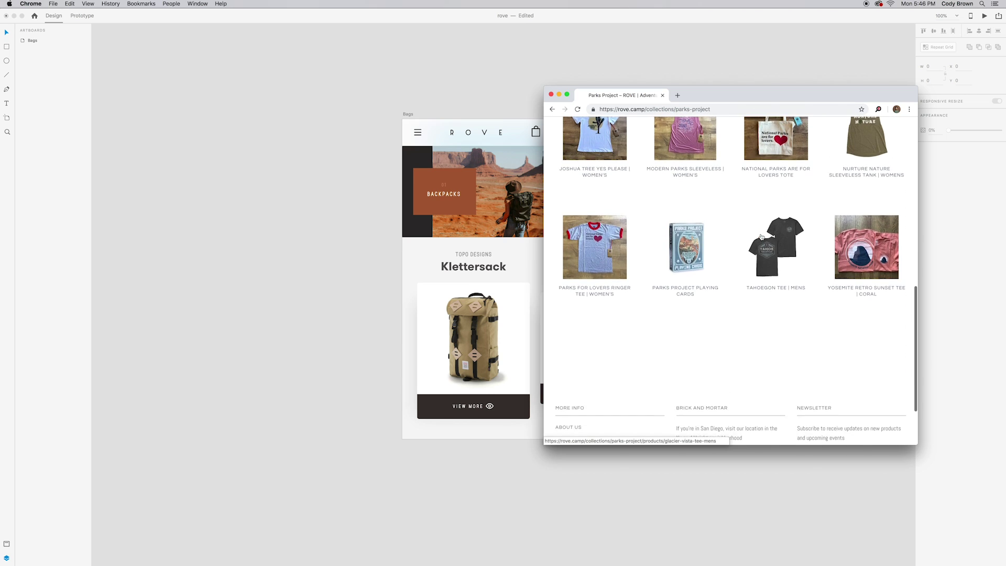
pyautogui.scroll(2, 761, 237)
pyautogui.scroll(10, 762, 237)
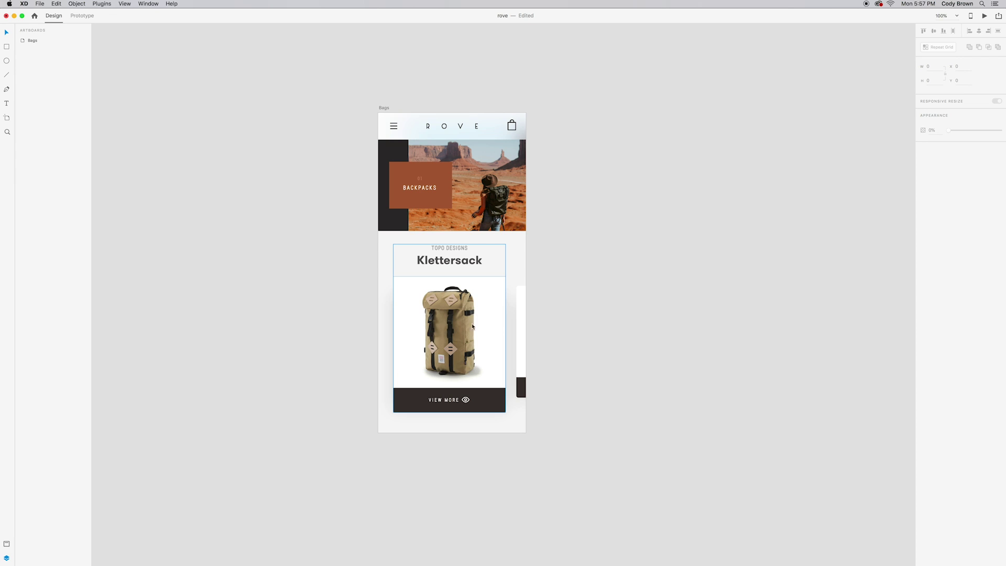
# - Select the Rover Pack card beside the Klettersack card on the Bags artboard
pyautogui.click(523, 334)
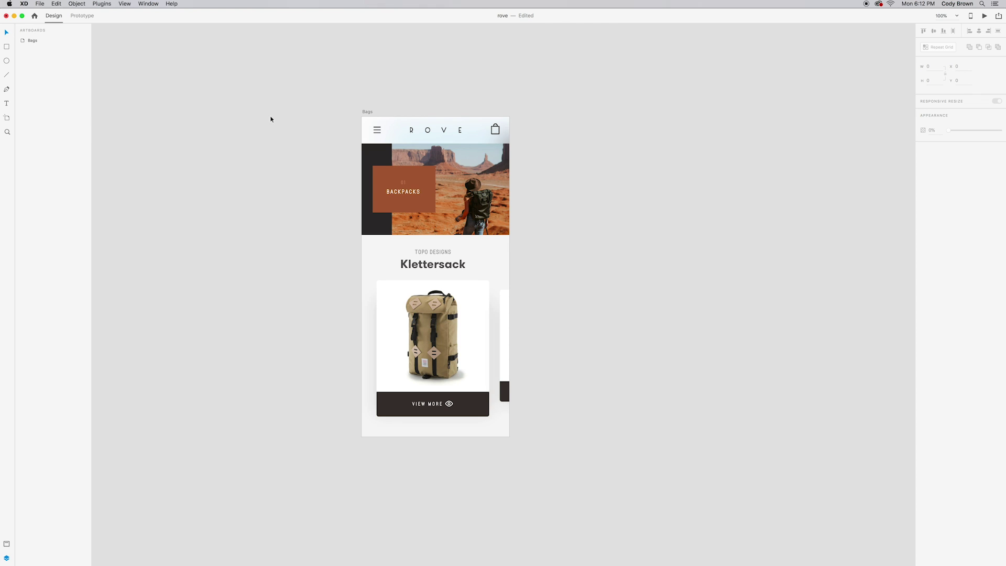
# - Alt-drag the Bags artboard to the right to create the Bags – 1 duplicate
pyautogui.click(369, 112)
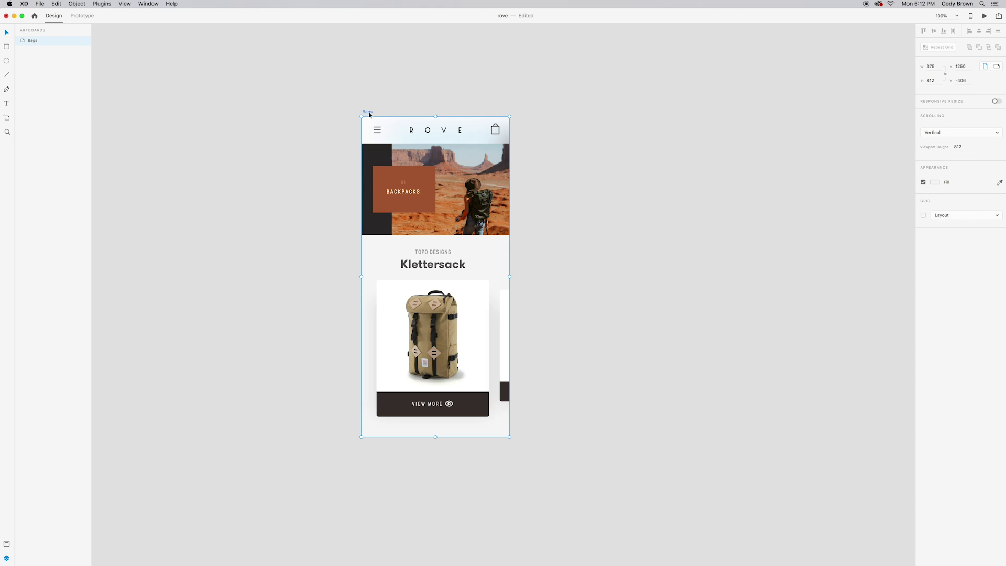
pyautogui.moveTo(369, 112); pyautogui.dragTo(610, 112)
pyautogui.moveTo(609, 112); pyautogui.dragTo(627, 112)
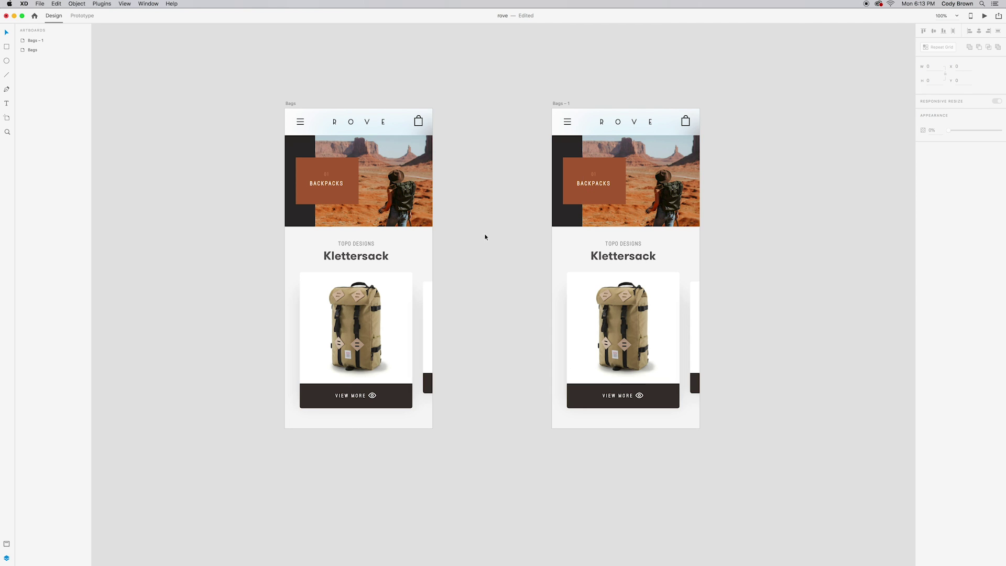
pyautogui.click(372, 353)
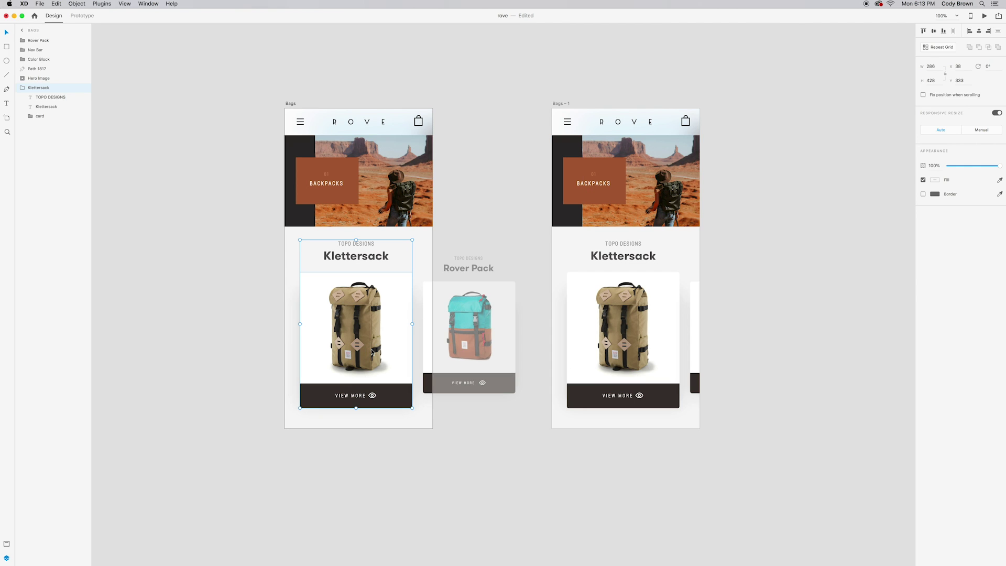
# - Wire the Klettersack card to Bags – 1 with Drag trigger, Auto-Animate action and Ease In-Out easing
pyautogui.click(84, 16)
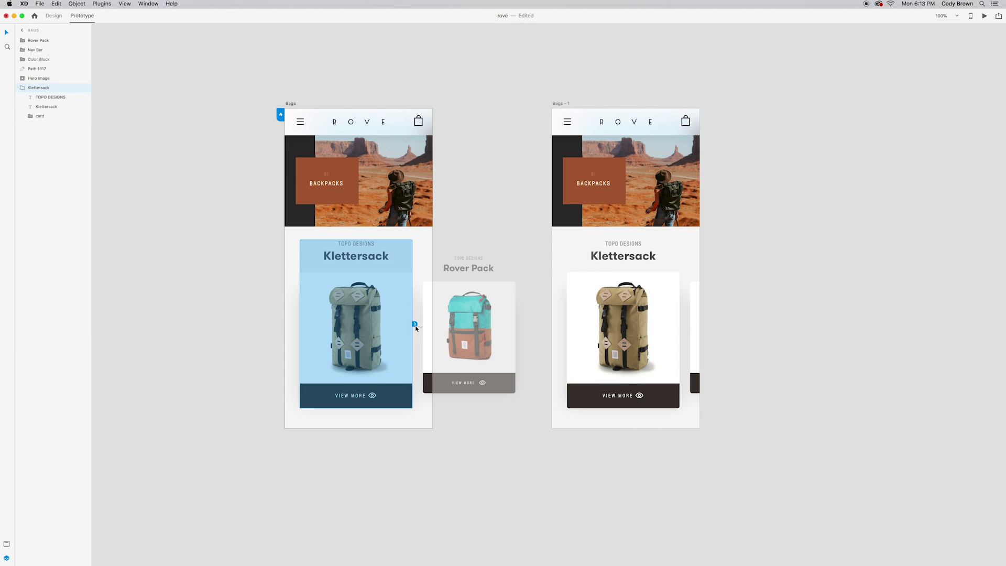
pyautogui.moveTo(414, 324); pyautogui.dragTo(583, 290)
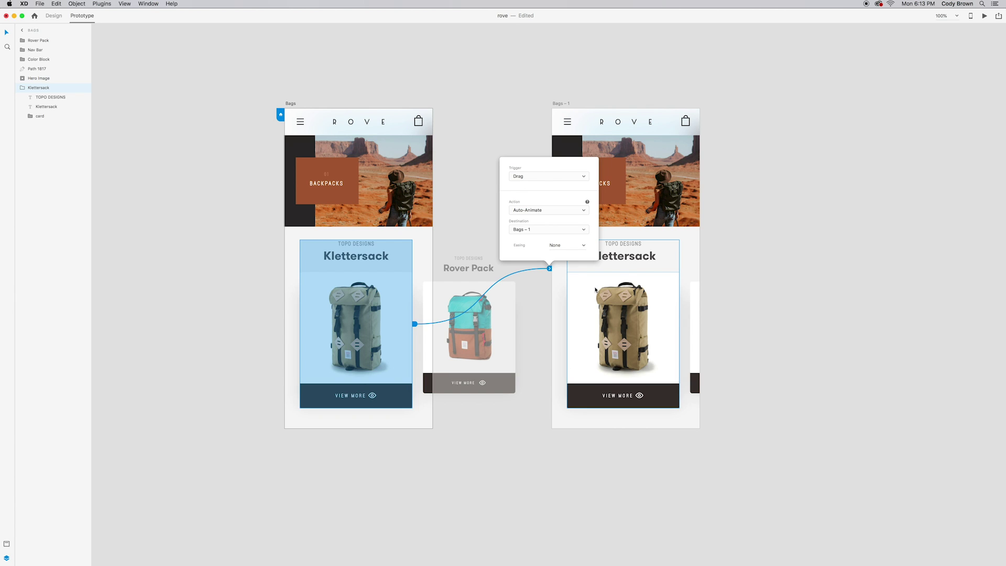
pyautogui.click(581, 179)
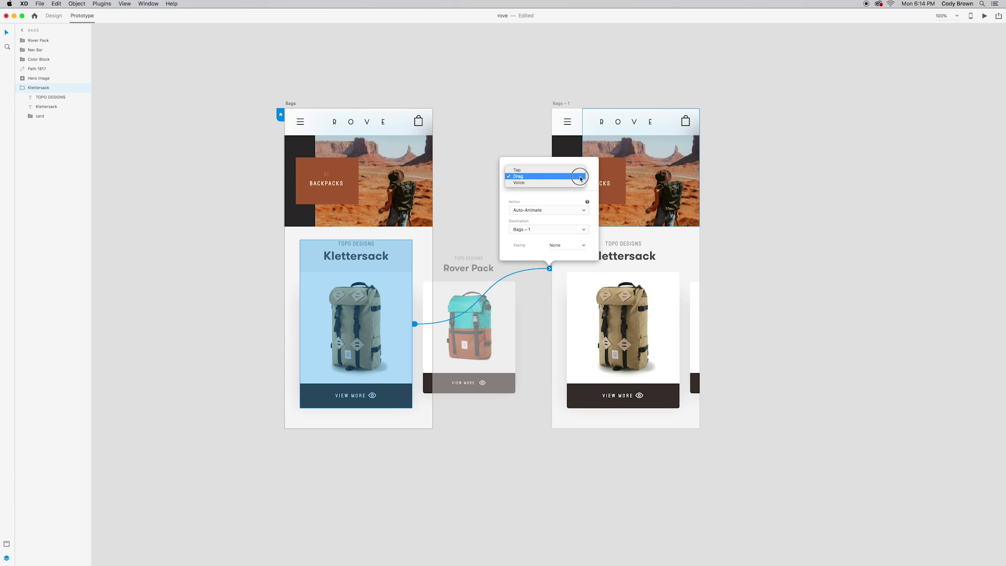
pyautogui.click(524, 178)
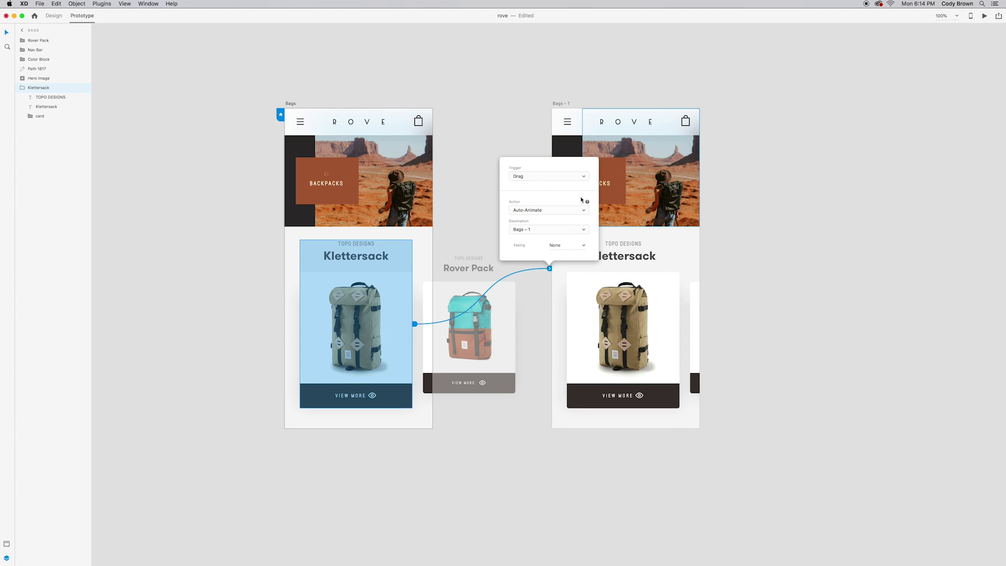
pyautogui.click(540, 211)
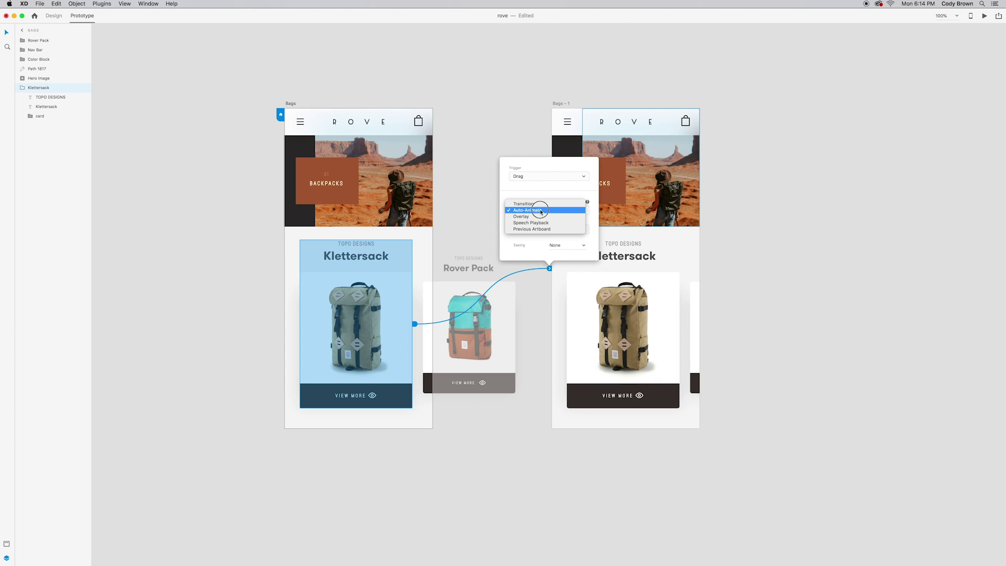
pyautogui.click(541, 211)
pyautogui.click(579, 245)
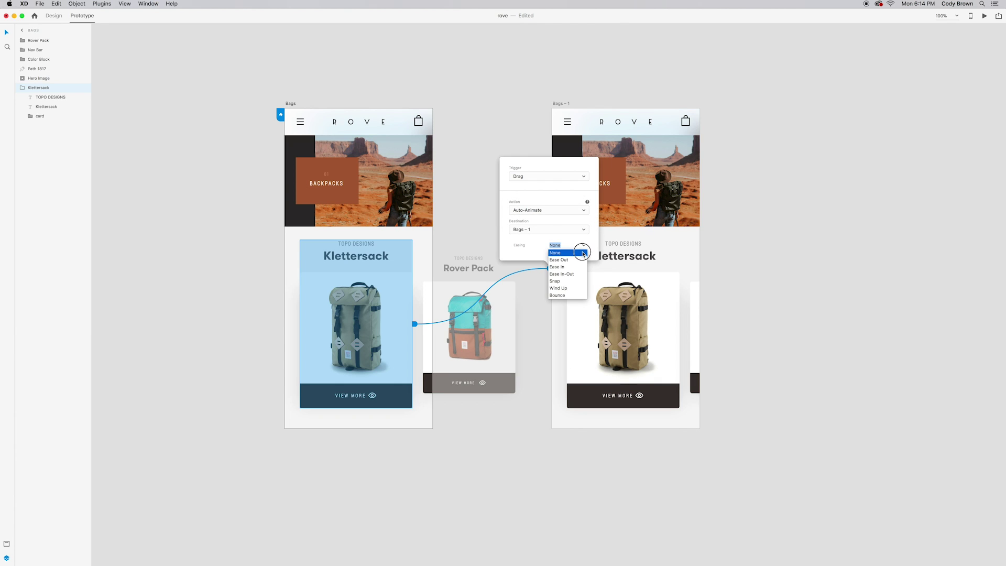
pyautogui.click(577, 274)
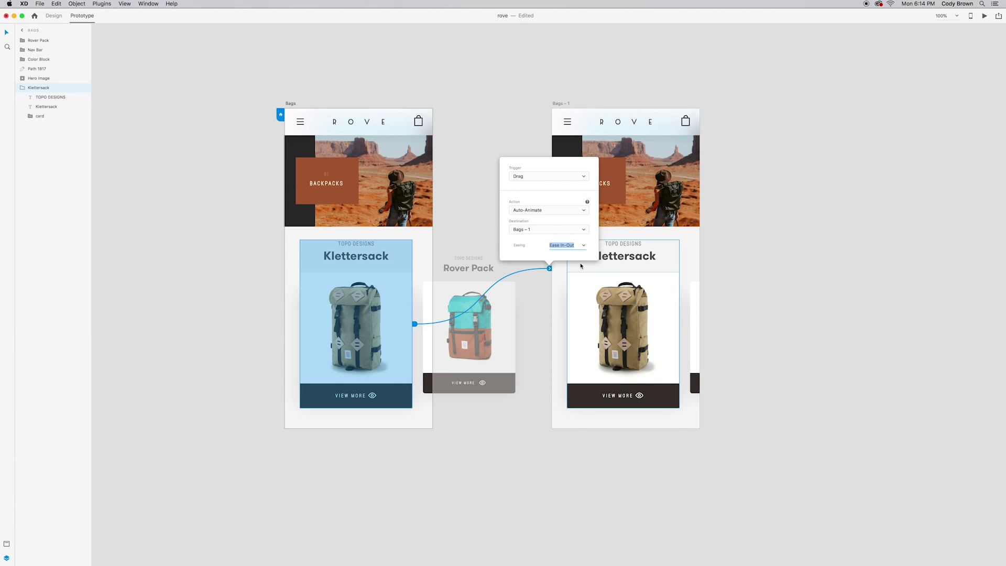
pyautogui.click(498, 119)
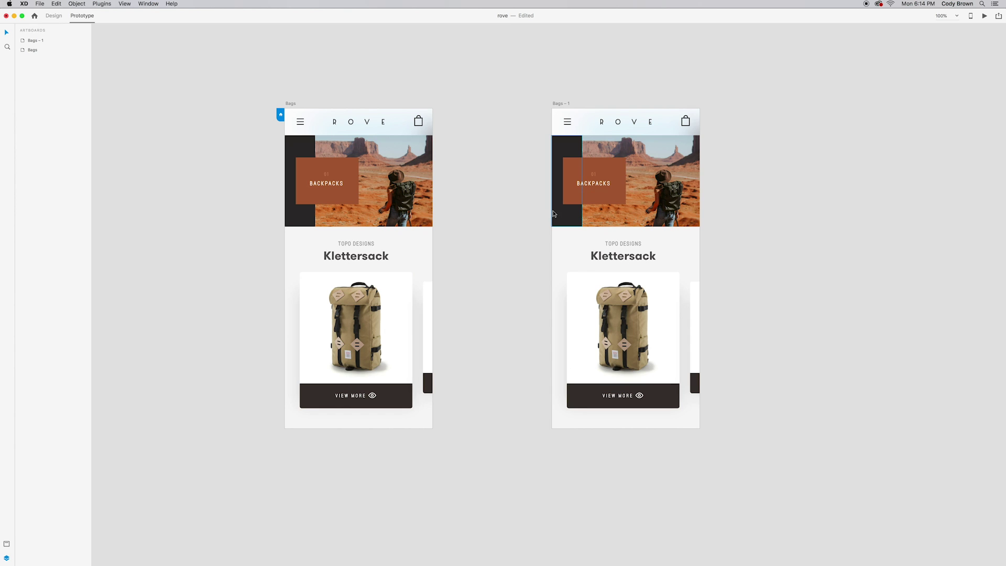
# - On Bags – 1, shift the Klettersack and Rover Pack cards left until Rover Pack is centred
pyautogui.click(560, 104)
pyautogui.click(647, 315)
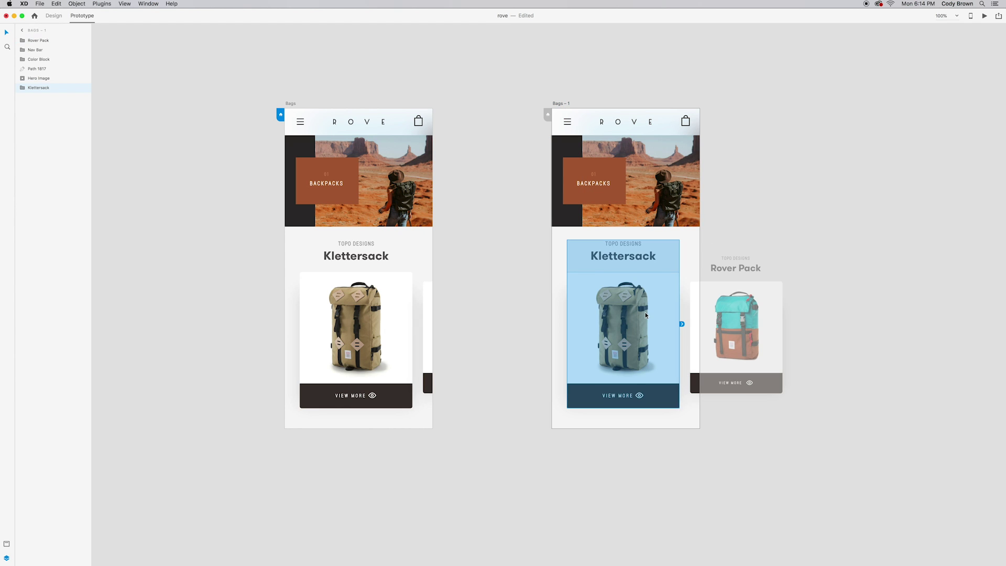
pyautogui.keyDown('shift'); pyautogui.click(725, 312); pyautogui.keyUp('shift')
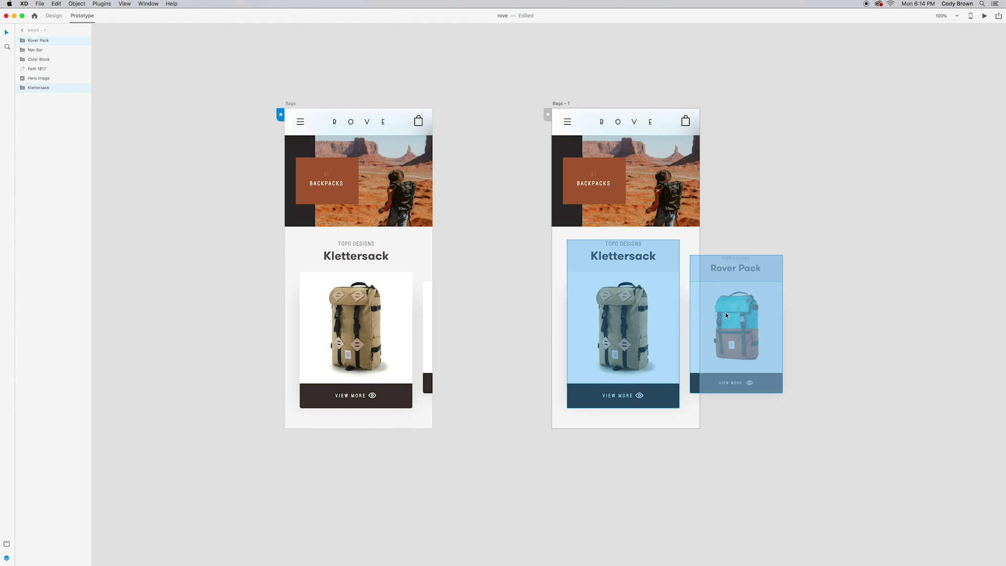
pyautogui.moveTo(725, 313); pyautogui.dragTo(618, 310)
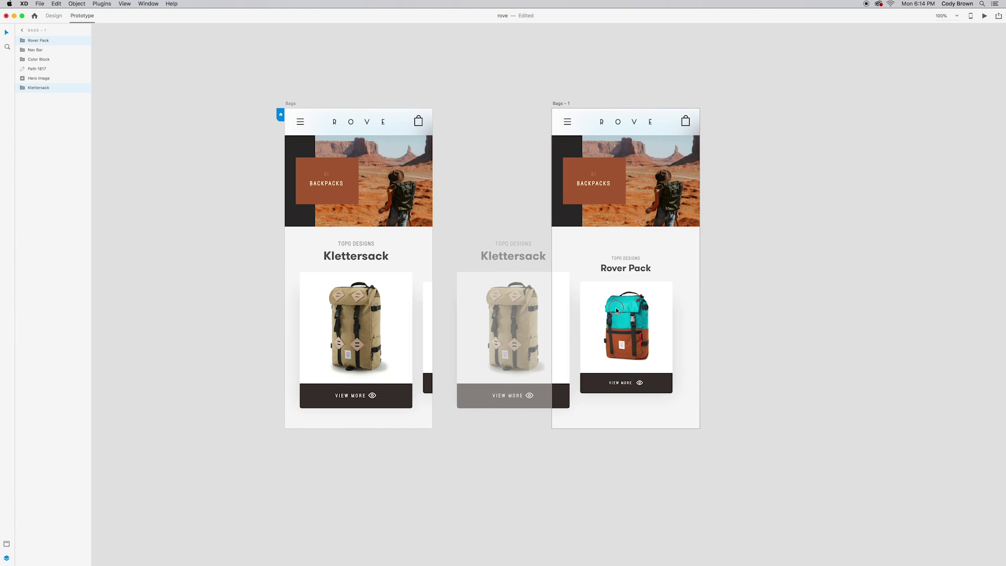
pyautogui.click(536, 200)
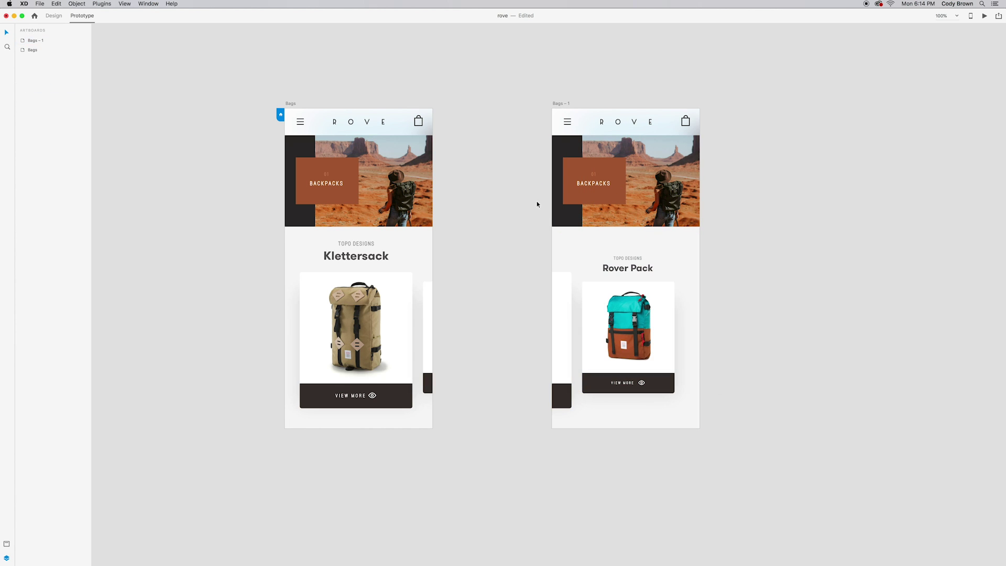
# - Preview the prototype from Bags, moving the preview window right and swiping to Rover Pack and back
pyautogui.click(291, 106)
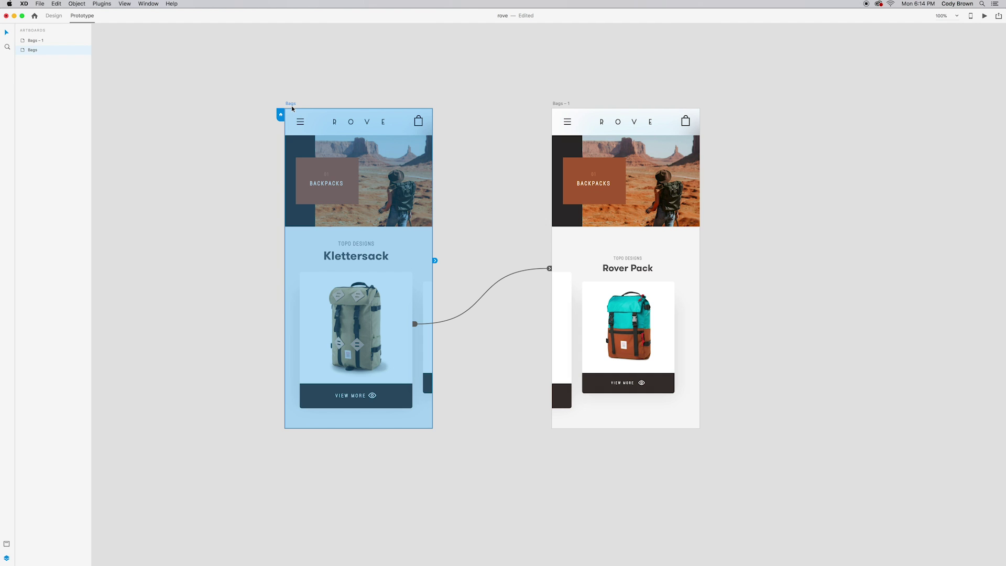
pyautogui.click(984, 16)
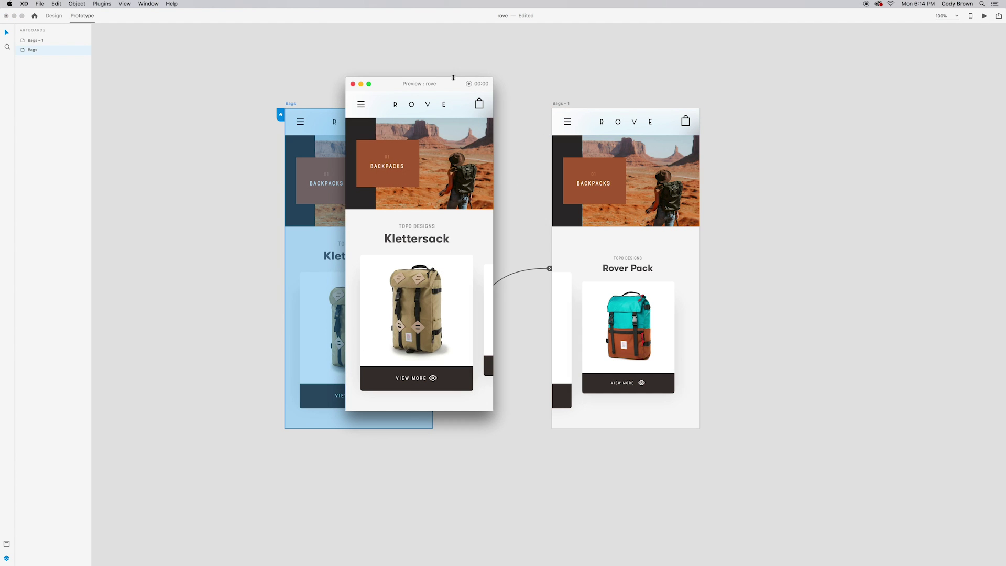
pyautogui.moveTo(453, 77); pyautogui.dragTo(849, 91)
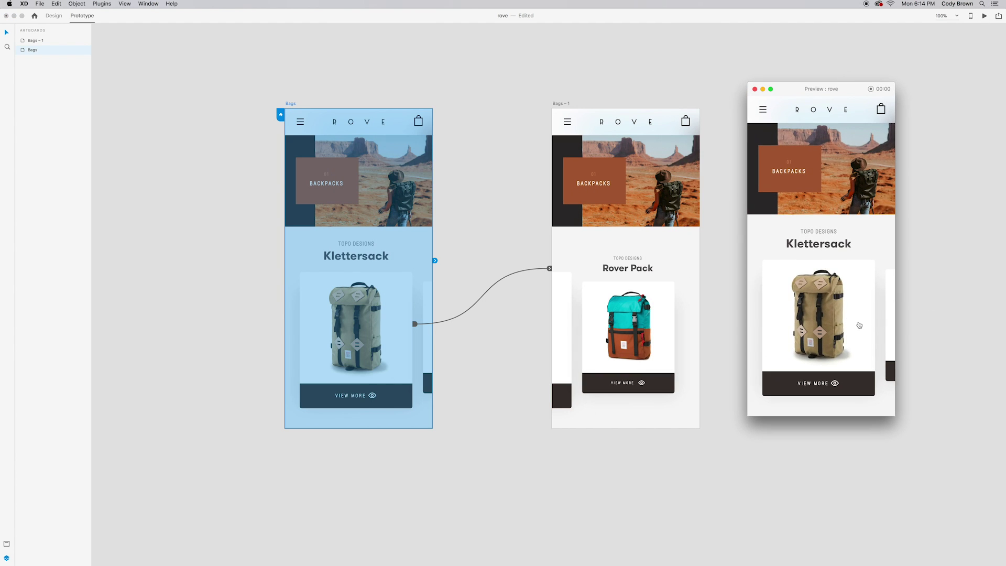
pyautogui.moveTo(859, 325)
pyautogui.mouseDown()
pyautogui.moveTo(757, 317)
pyautogui.moveTo(891, 323)
pyautogui.moveTo(739, 315)
pyautogui.moveTo(856, 314)
pyautogui.mouseUp()
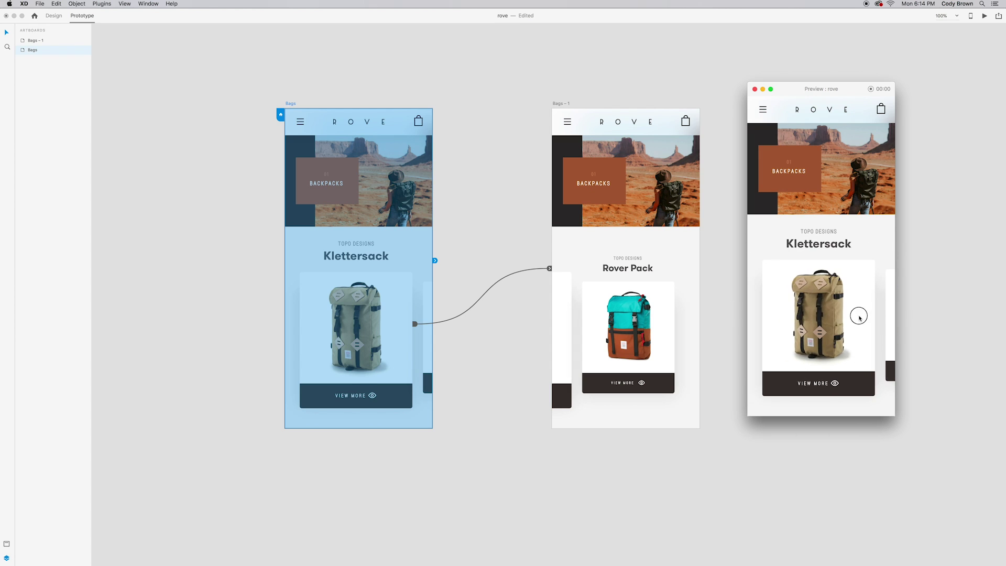
pyautogui.click(503, 81)
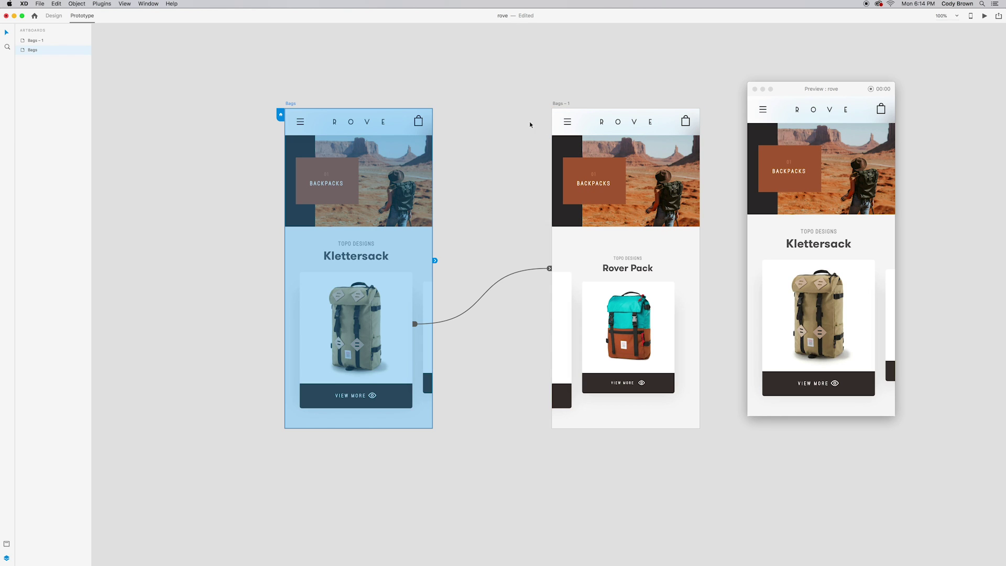
pyautogui.click(515, 119)
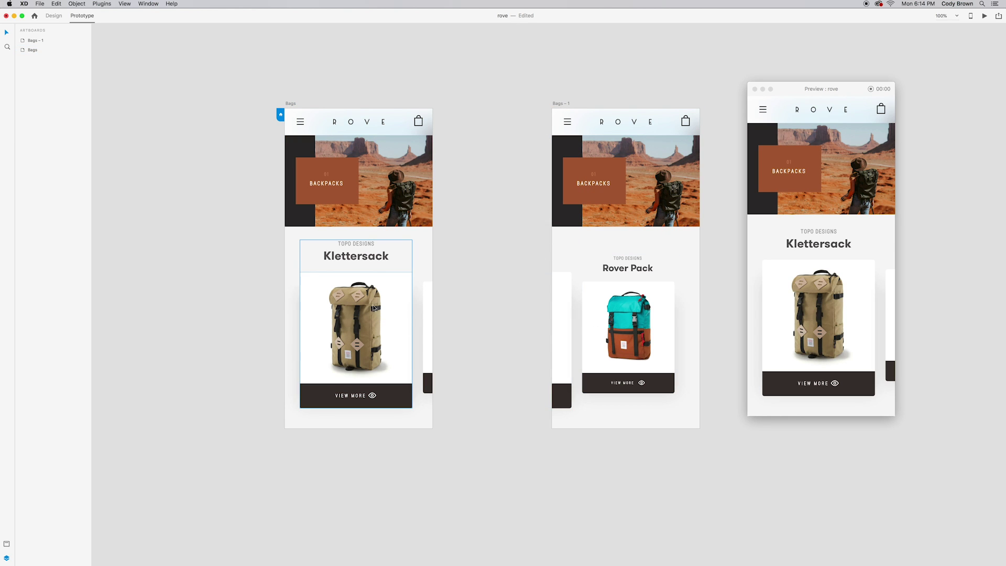
# - Enlarge the Rover Pack card on Bags – 1 and resize the faded off-artboard Klettersack card
pyautogui.hscroll(-1, 388, 308)
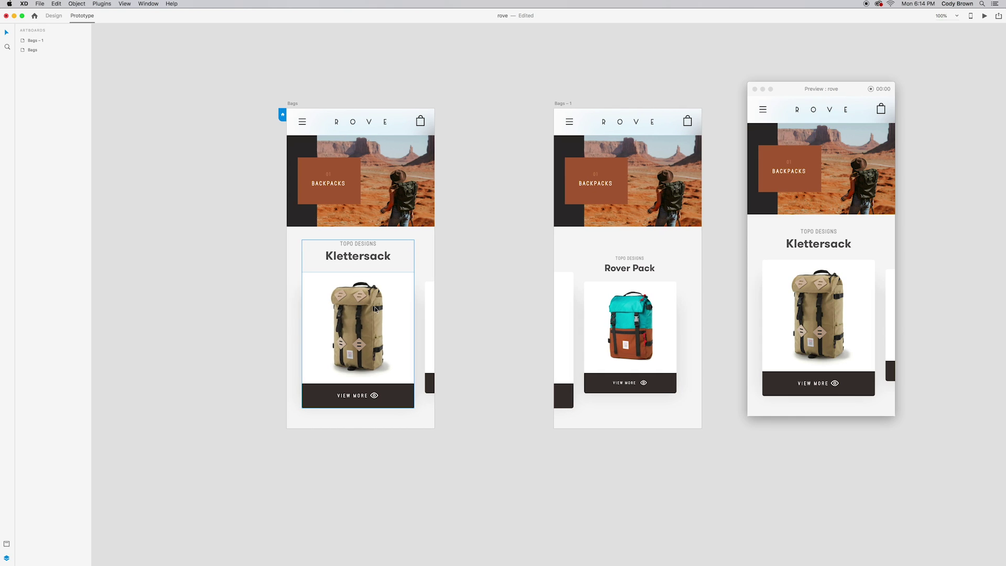
pyautogui.press('super+1')
pyautogui.click(624, 303)
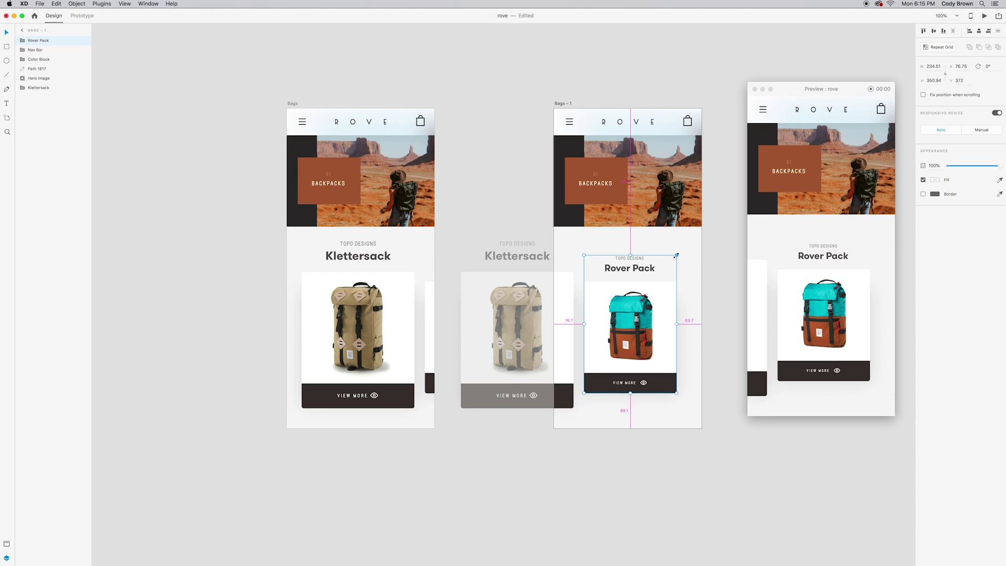
pyautogui.moveTo(676, 256); pyautogui.dragTo(697, 241)
pyautogui.click(546, 267)
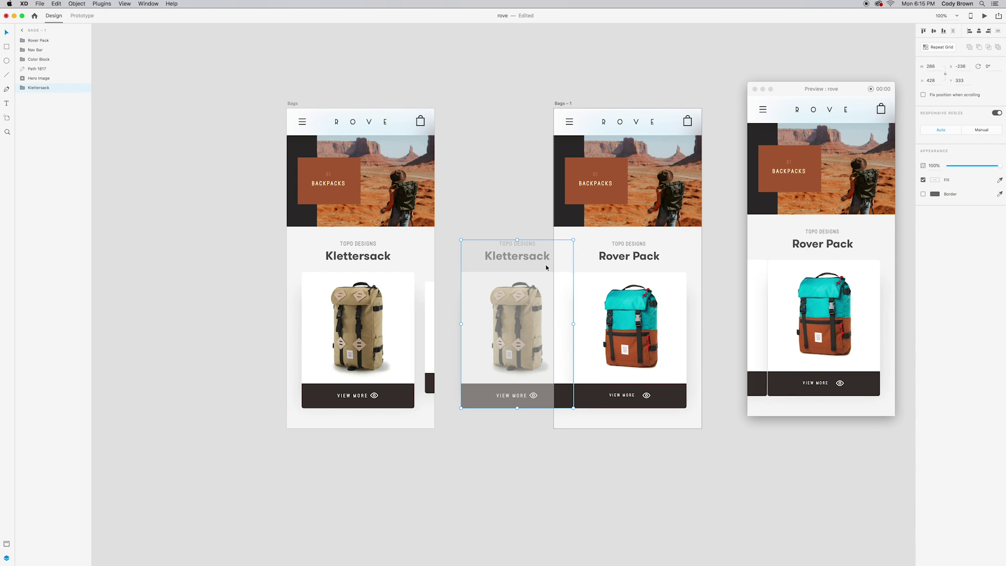
pyautogui.moveTo(461, 240); pyautogui.dragTo(469, 242)
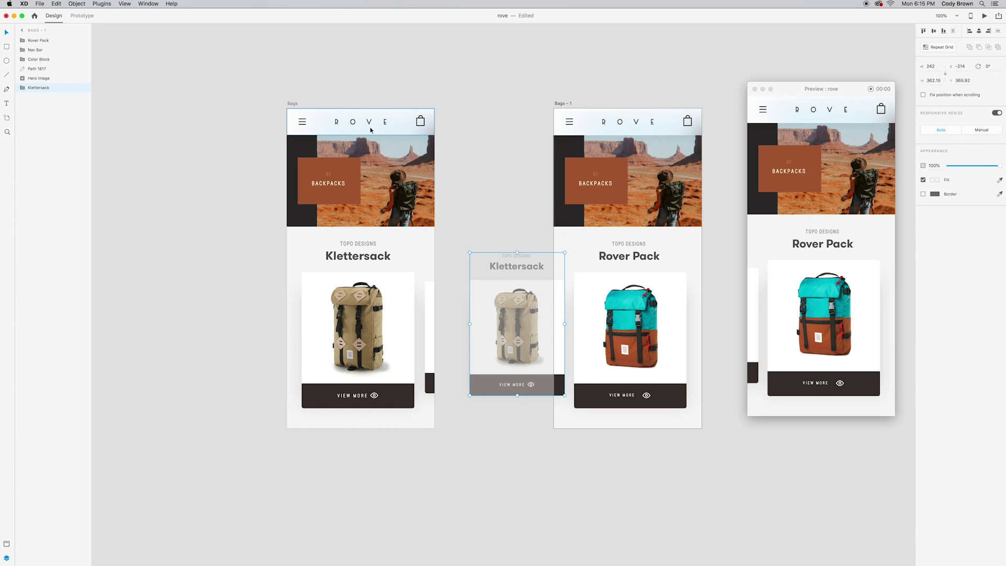
# - Swipe the preview carousel from Klettersack to Rover Pack and back again
pyautogui.click(299, 111)
pyautogui.moveTo(832, 90); pyautogui.dragTo(818, 79)
pyautogui.moveTo(847, 268); pyautogui.dragTo(825, 278)
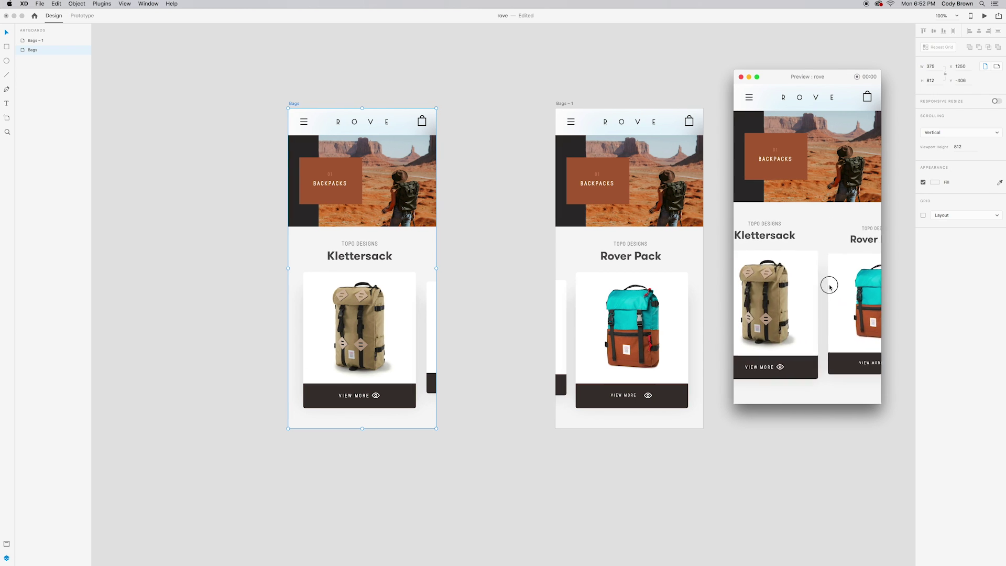
pyautogui.moveTo(828, 285)
pyautogui.mouseDown()
pyautogui.moveTo(772, 283)
pyautogui.moveTo(849, 283)
pyautogui.moveTo(739, 281)
pyautogui.moveTo(837, 280)
pyautogui.mouseUp()
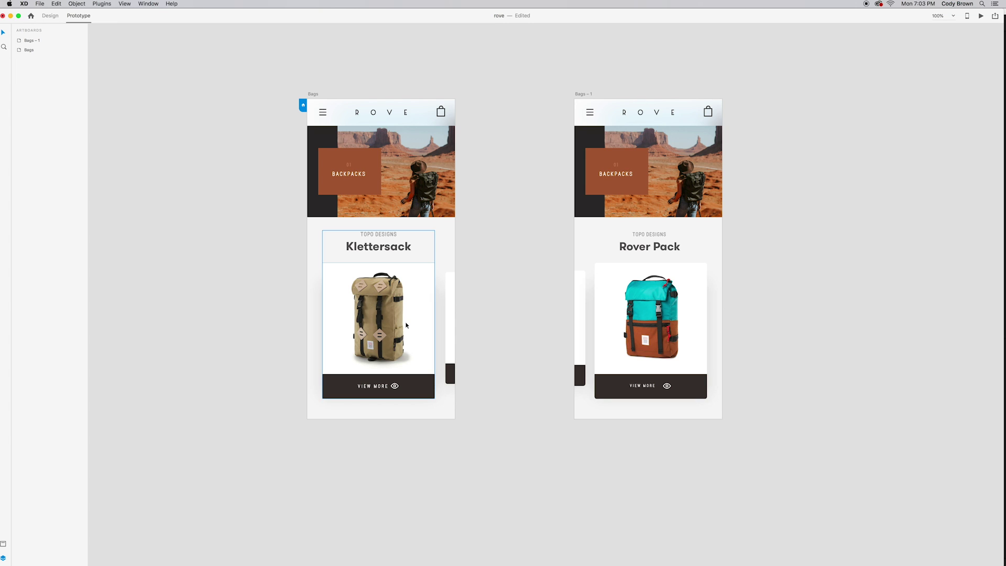
# - Zoom out and Option-drag the Bags artboard downward to create Bags – 2 below it
pyautogui.click(519, 290)
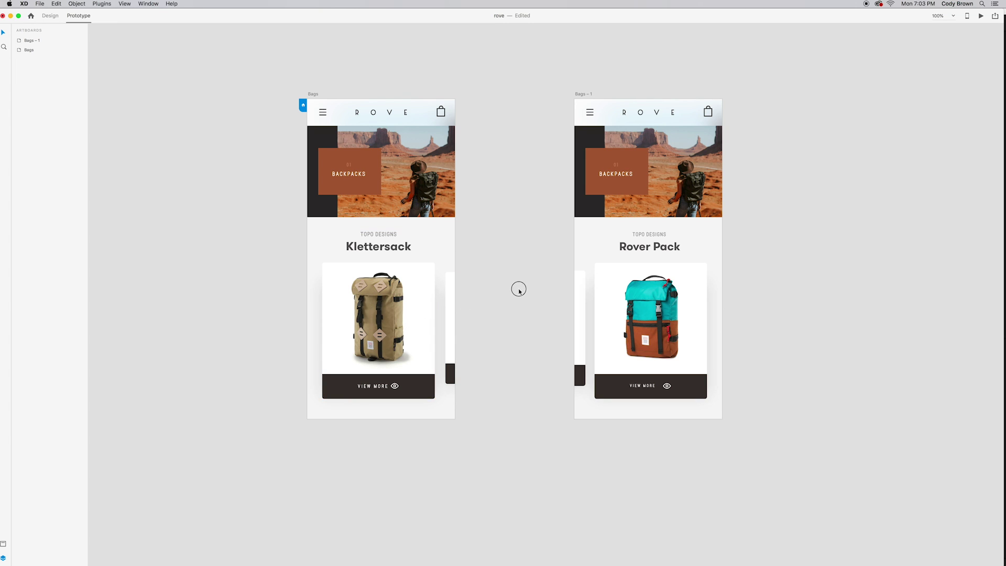
pyautogui.press('super+minus')
pyautogui.moveTo(512, 307); pyautogui.dragTo(402, 202)
pyautogui.moveTo(317, 97); pyautogui.dragTo(307, 242)
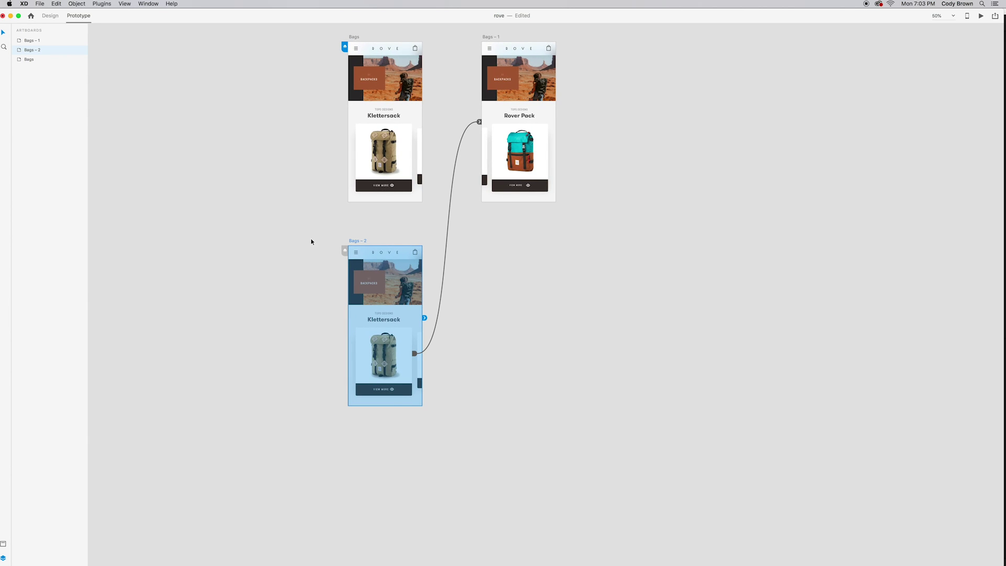
pyautogui.click(310, 238)
pyautogui.moveTo(282, 234); pyautogui.dragTo(308, 230)
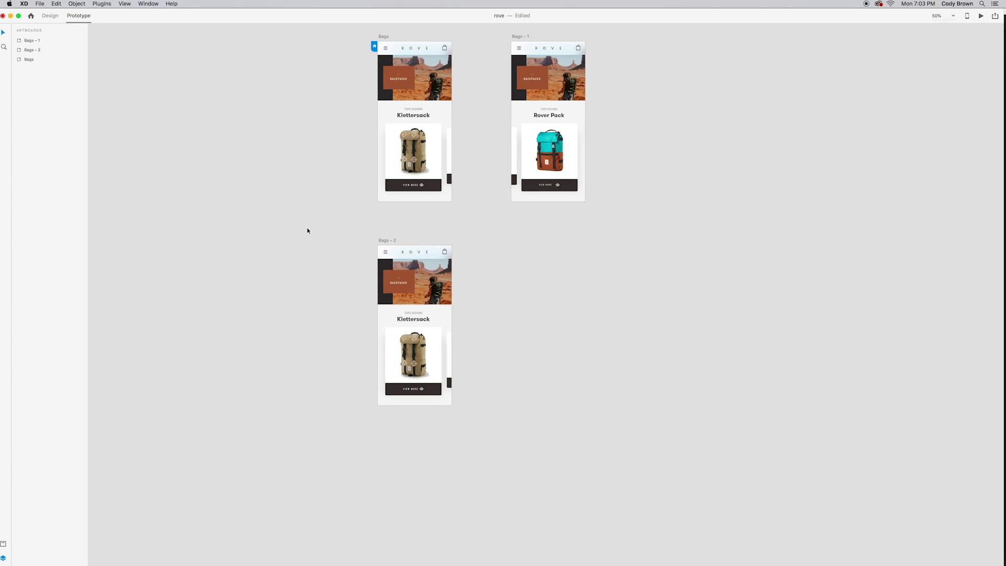
pyautogui.scroll(3, 313, 207)
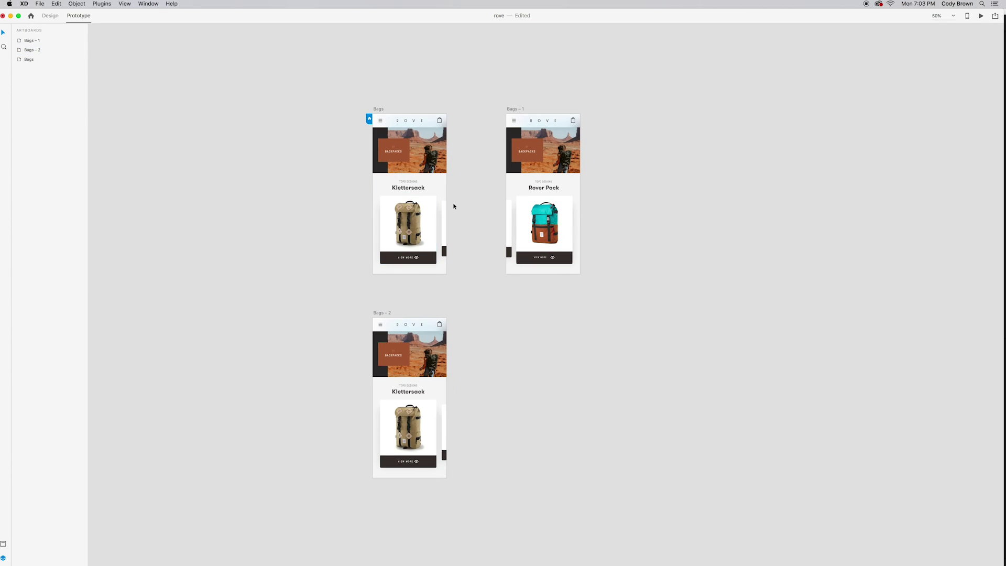
pyautogui.moveTo(483, 268); pyautogui.dragTo(449, 227)
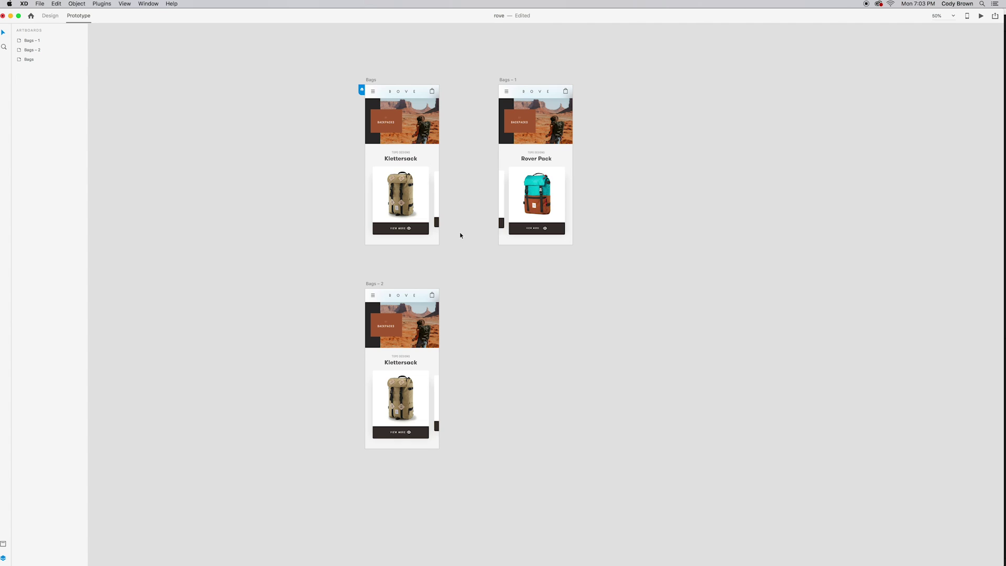
# - Wire the Klettersack card to Bags – 2 with a Tap trigger, Auto-Animate, Ease In-Out over 0.8 s
pyautogui.doubleClick(418, 224)
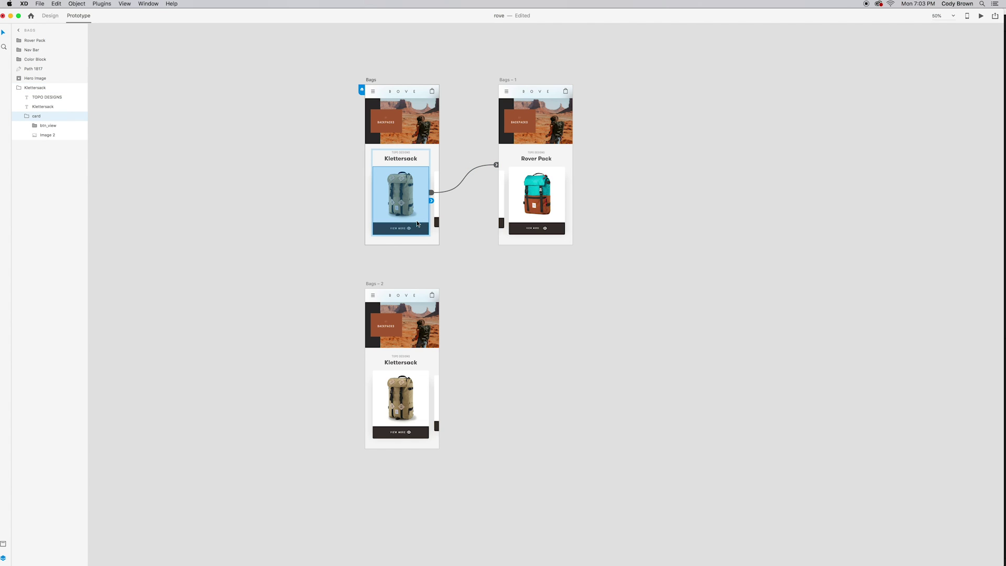
pyautogui.moveTo(432, 201); pyautogui.dragTo(422, 336)
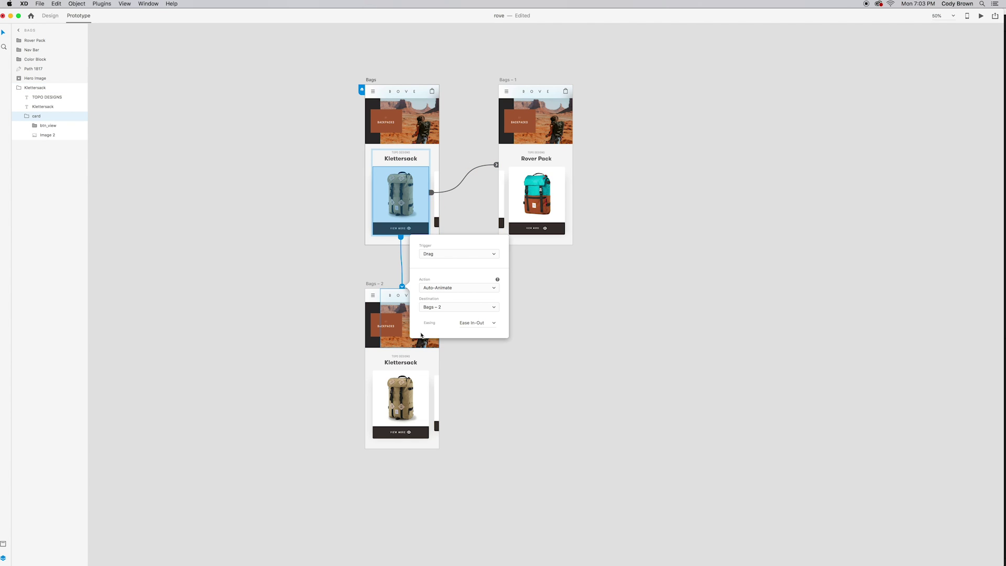
pyautogui.click(440, 256)
pyautogui.click(440, 246)
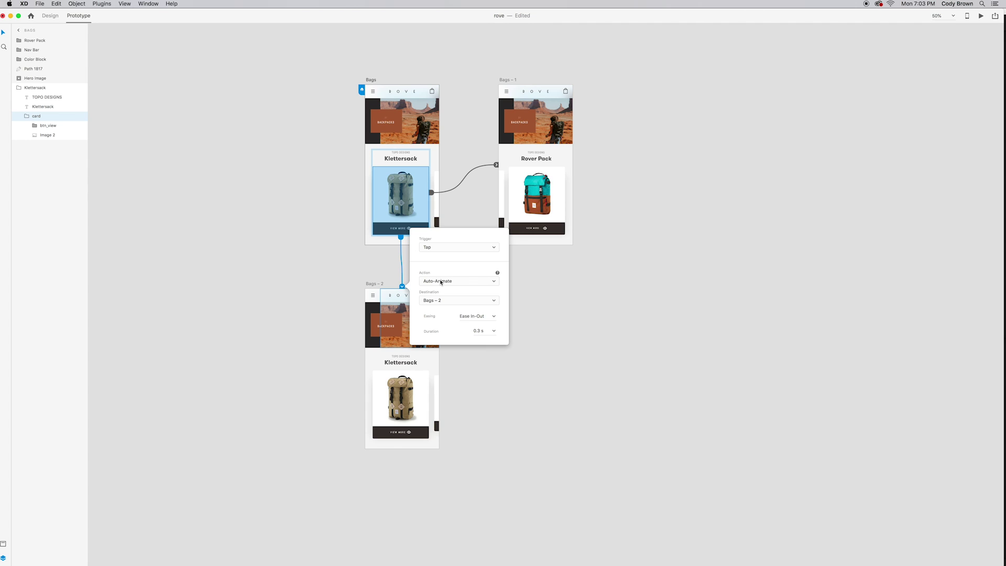
pyautogui.click(479, 331)
pyautogui.click(351, 260)
# - Zoom and scroll the canvas to show Bags – 2 at 100%
pyautogui.hscroll(2, 332, 272)
pyautogui.scroll(-3, 473, 357)
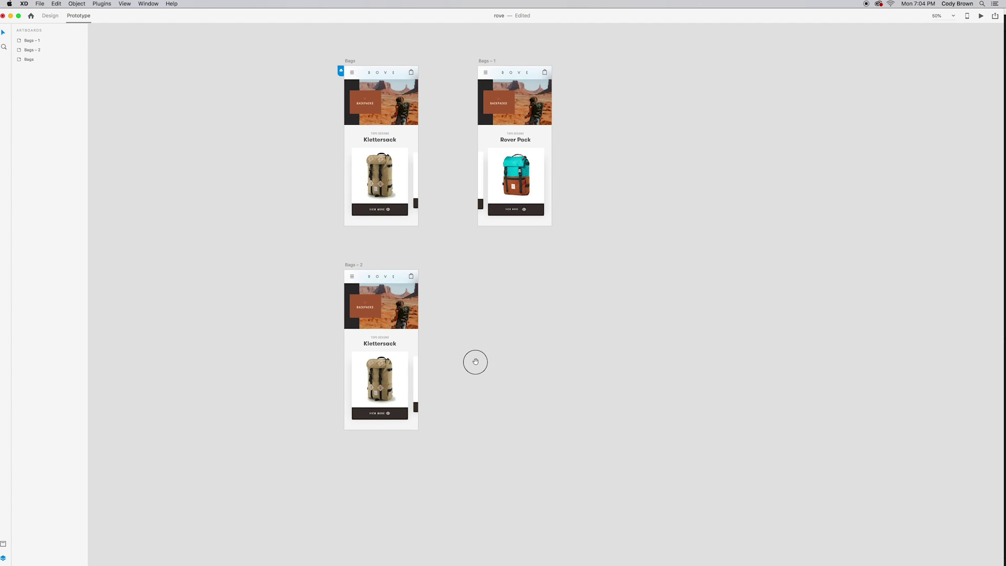
pyautogui.press('super+minus')
pyautogui.press('super+equal')
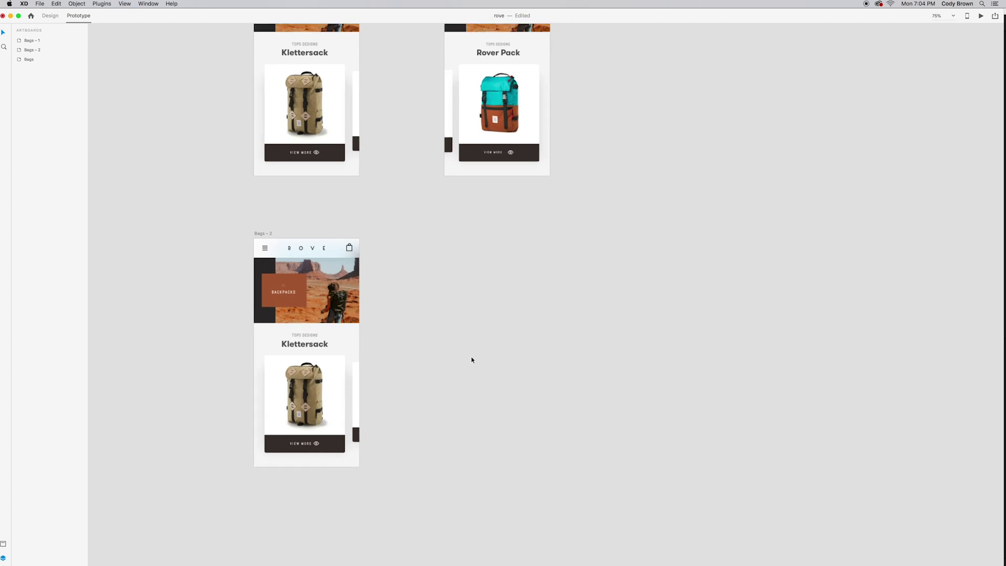
pyautogui.hscroll(-2, 509, 329)
pyautogui.press('super+equal')
# - On Bags – 2, move the hero image, BACKPACKS colour block and dark side bar up off the artboard
pyautogui.moveTo(461, 335); pyautogui.dragTo(533, 314)
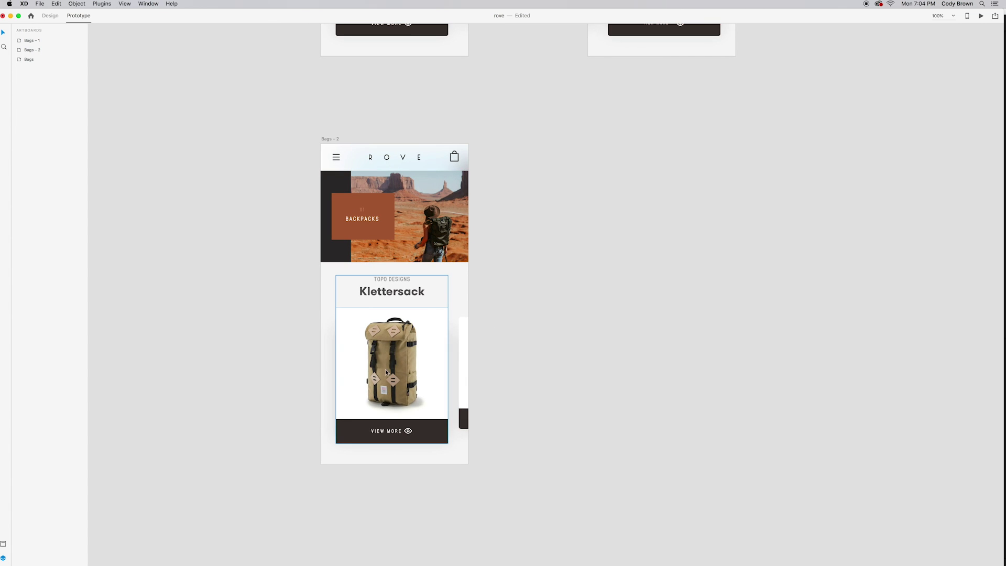
pyautogui.hscroll(-2, 453, 352)
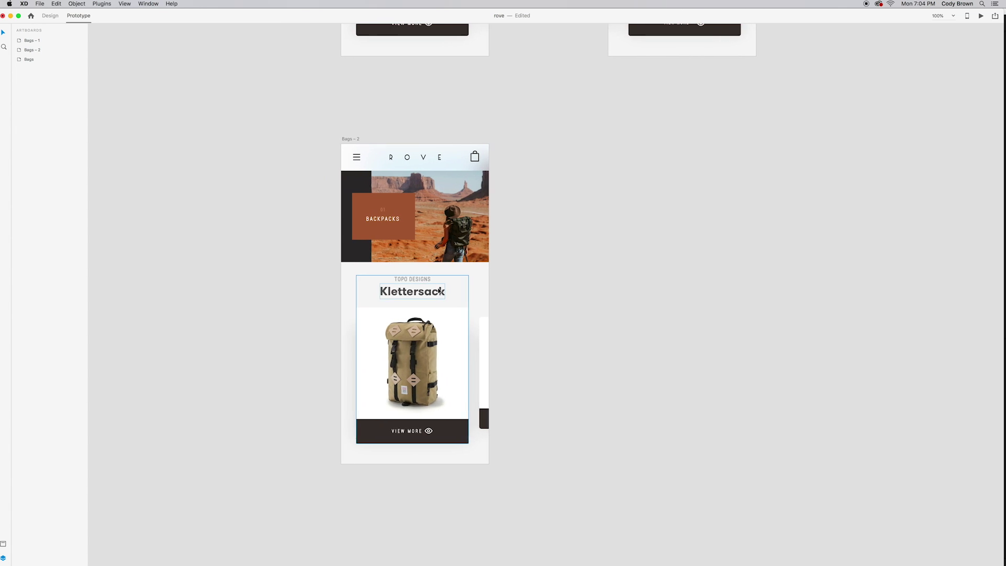
pyautogui.click(468, 244)
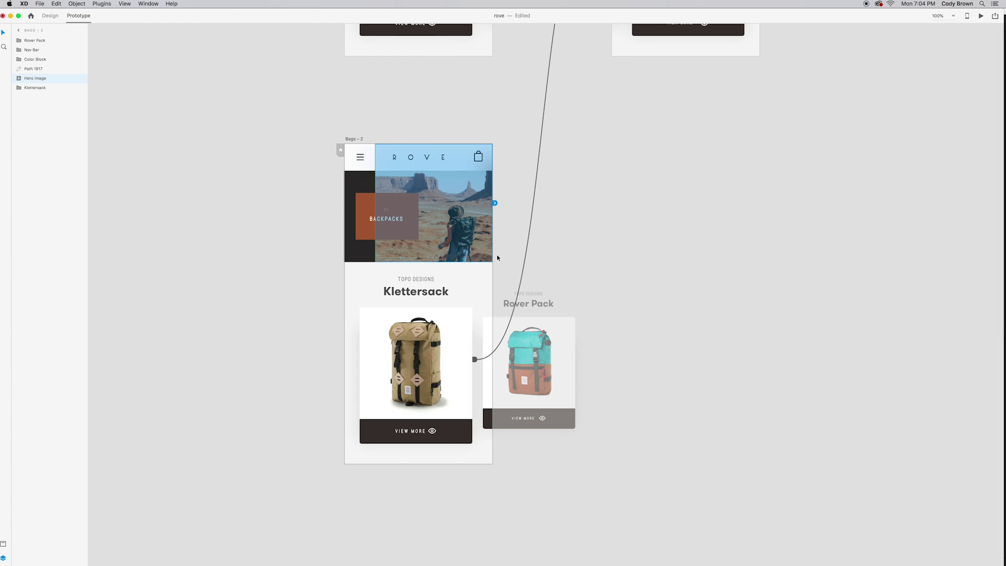
pyautogui.click(50, 16)
pyautogui.click(191, 89)
pyautogui.click(448, 229)
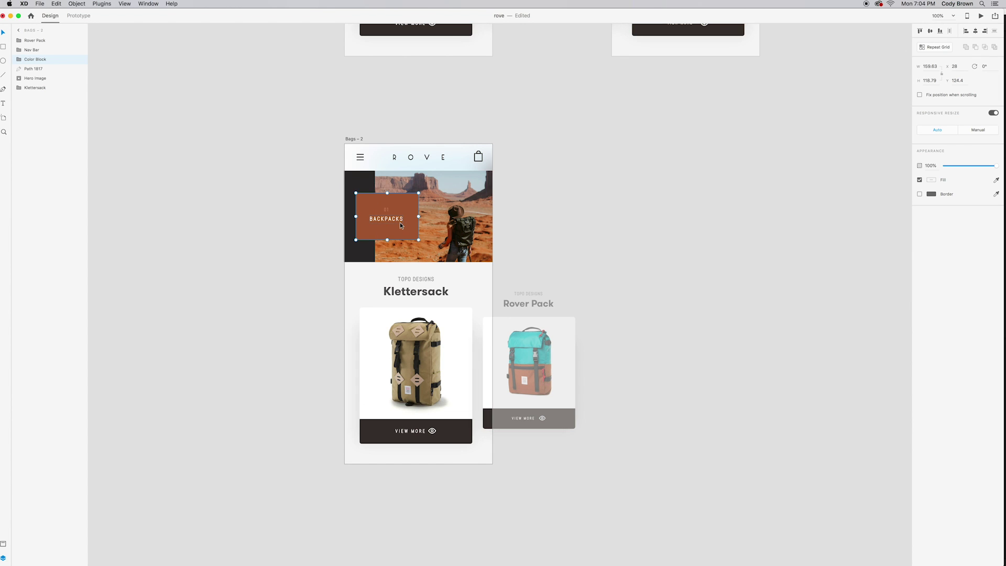
pyautogui.keyDown('shift'); pyautogui.click(365, 245); pyautogui.keyUp('shift')
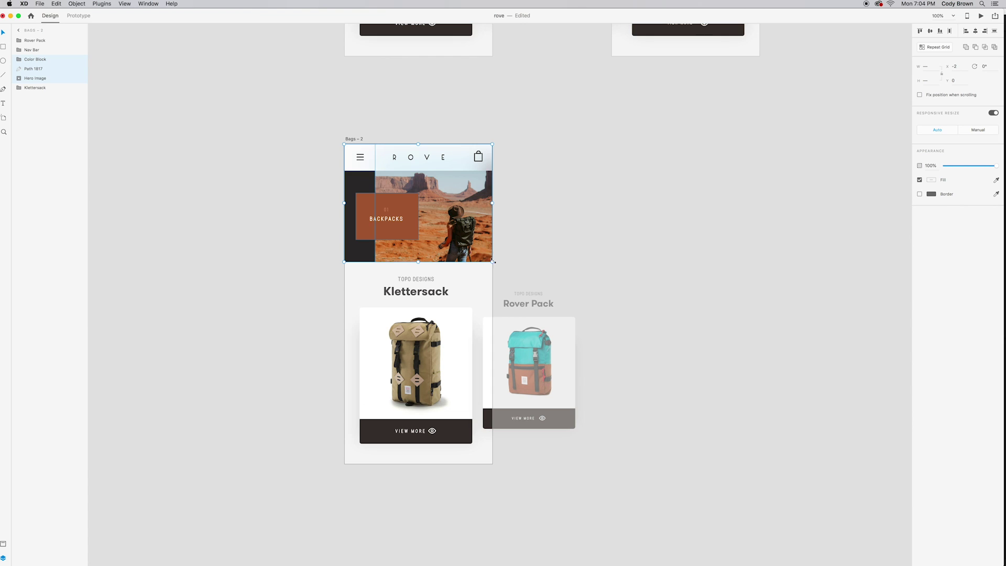
pyautogui.moveTo(483, 260); pyautogui.dragTo(483, 137)
pyautogui.click(442, 368)
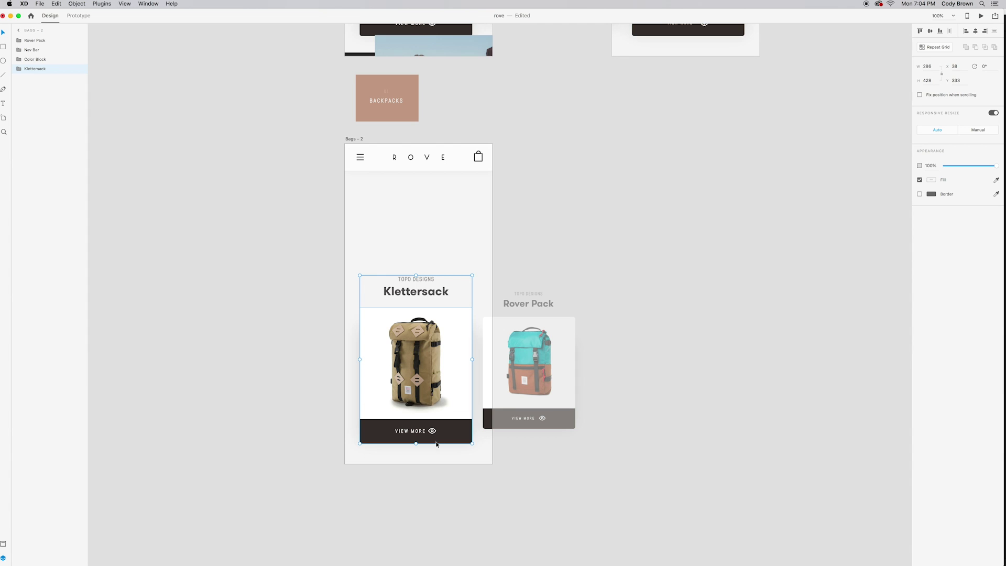
# - Enlarge the Klettersack backpack photo to 406 wide and move it up inside the card
pyautogui.click(439, 366)
pyautogui.doubleClick(439, 366)
pyautogui.click(528, 377)
pyautogui.click(459, 373)
pyautogui.click(459, 372)
pyautogui.doubleClick(460, 372)
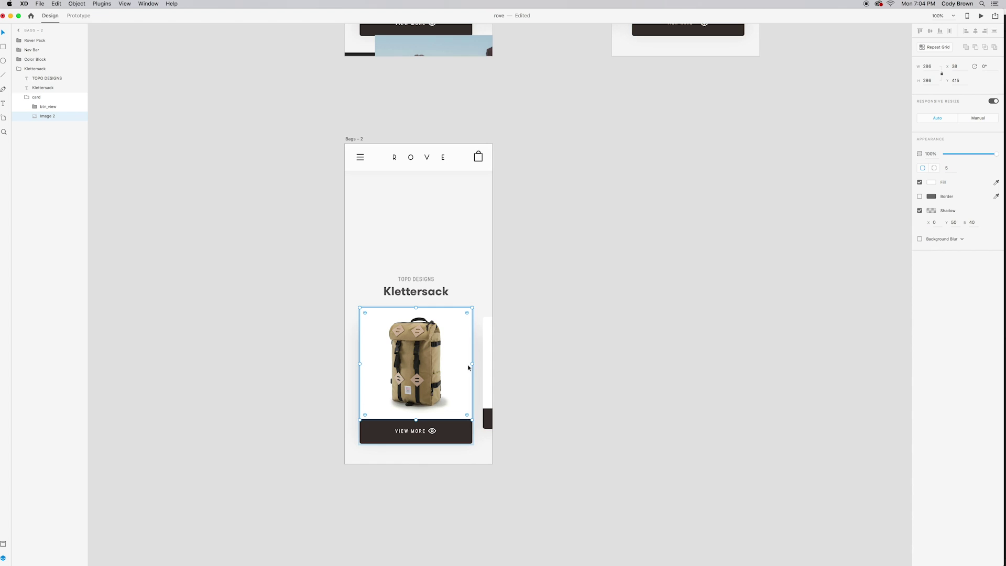
pyautogui.moveTo(475, 305); pyautogui.dragTo(498, 289)
pyautogui.click(475, 298)
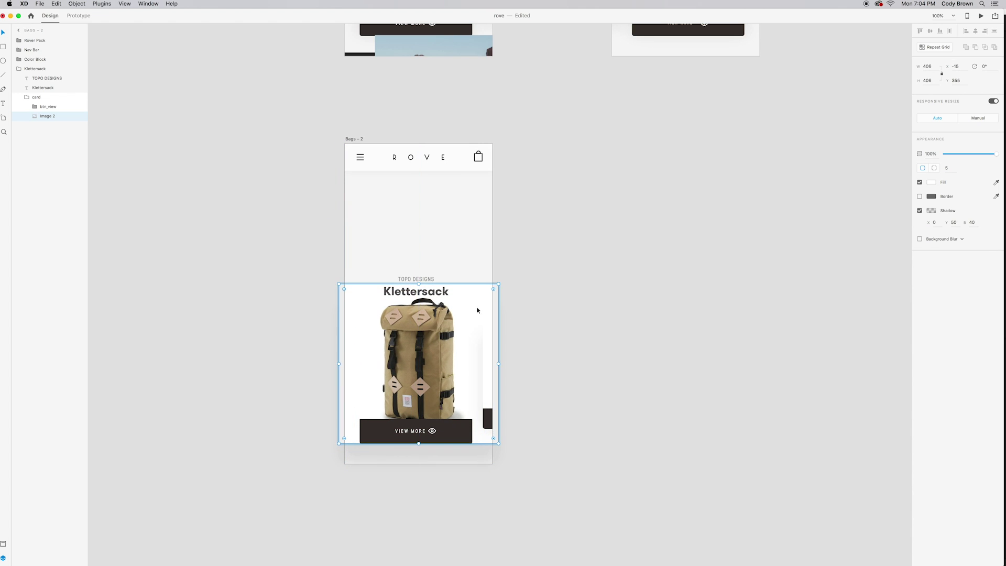
pyautogui.moveTo(475, 333); pyautogui.dragTo(473, 262)
# - Move the TOPO DESIGNS and Klettersack titles above the photo and line them up
pyautogui.doubleClick(418, 292)
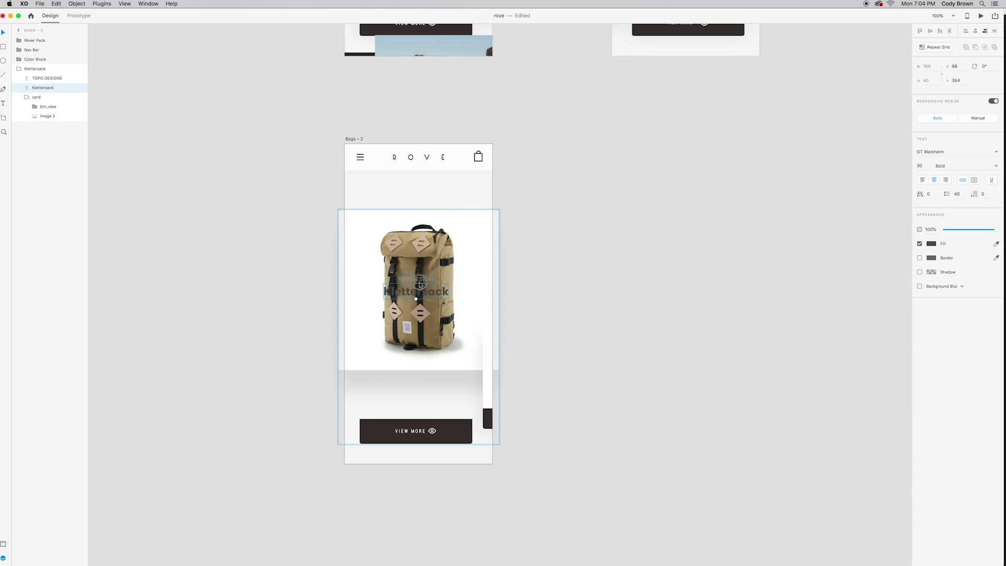
pyautogui.keyDown('shift'); pyautogui.click(420, 279); pyautogui.keyUp('shift')
pyautogui.moveTo(422, 294); pyautogui.dragTo(423, 202)
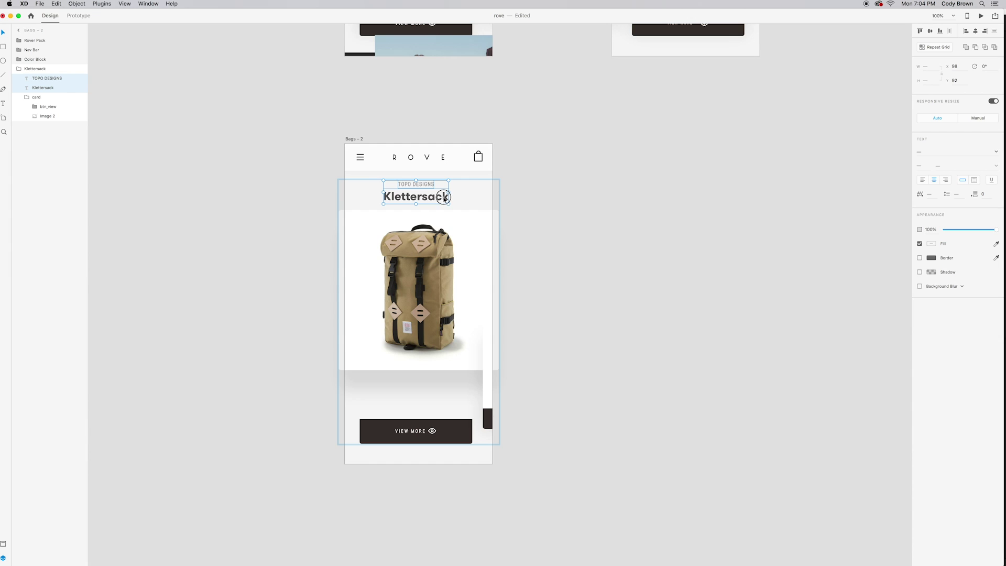
pyautogui.click(535, 195)
pyautogui.click(413, 185)
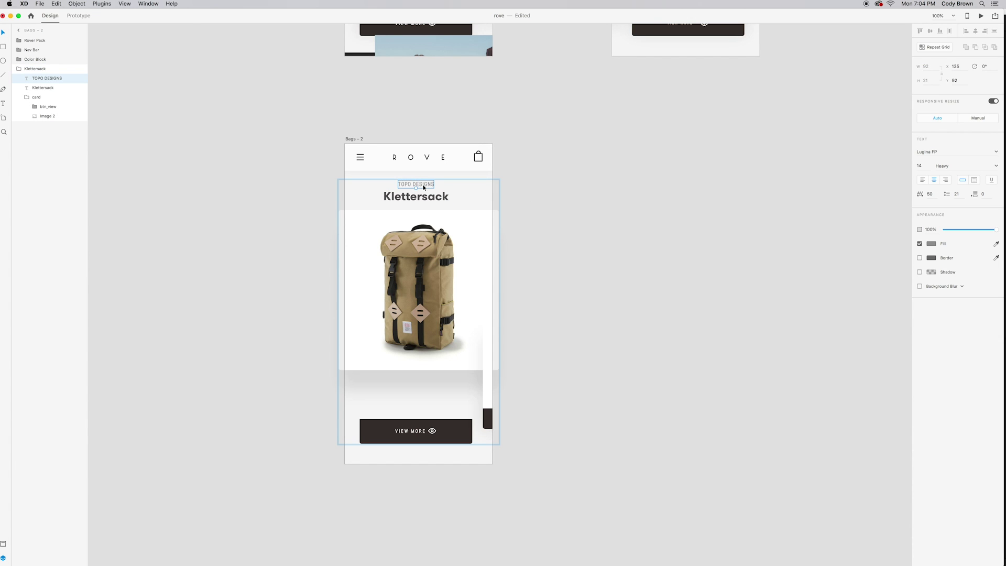
pyautogui.moveTo(417, 187); pyautogui.dragTo(447, 196)
pyautogui.keyDown('shift'); pyautogui.click(418, 196); pyautogui.keyUp('shift')
pyautogui.click(546, 201)
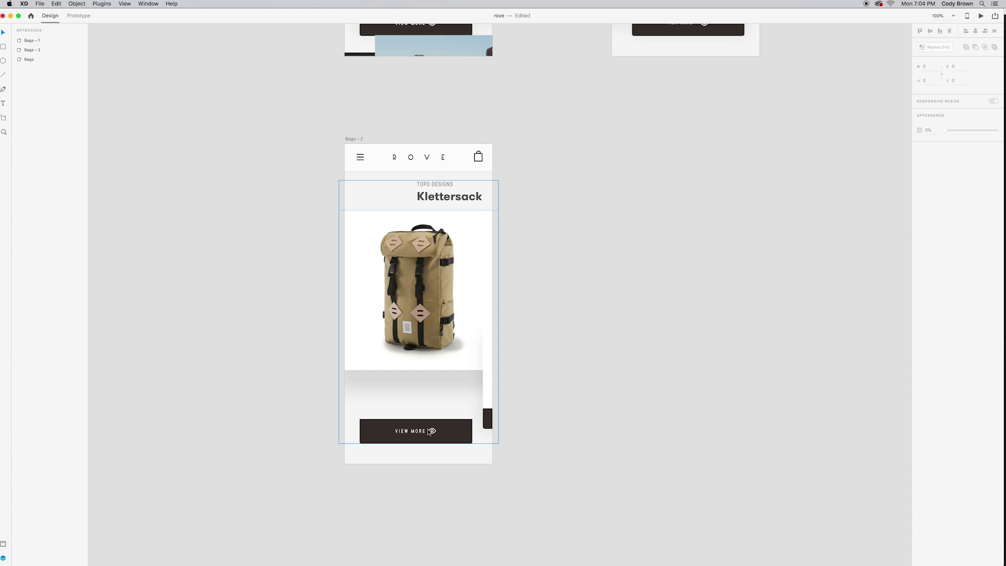
# - Move the VIEW MORE button below the artboard and the Rover Pack card out to the right
pyautogui.click(428, 431)
pyautogui.click(429, 431)
pyautogui.click(447, 429)
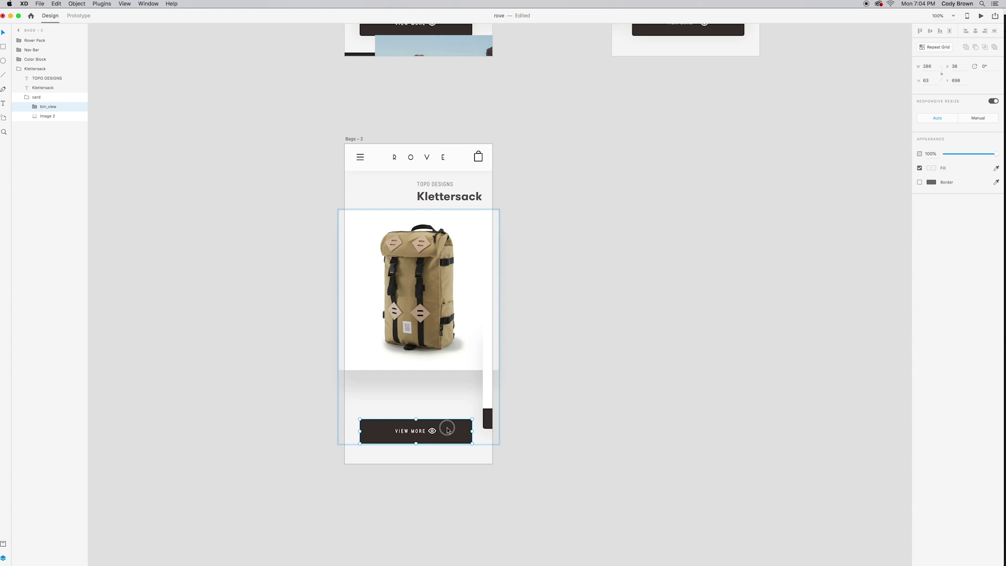
pyautogui.moveTo(447, 430); pyautogui.dragTo(447, 491)
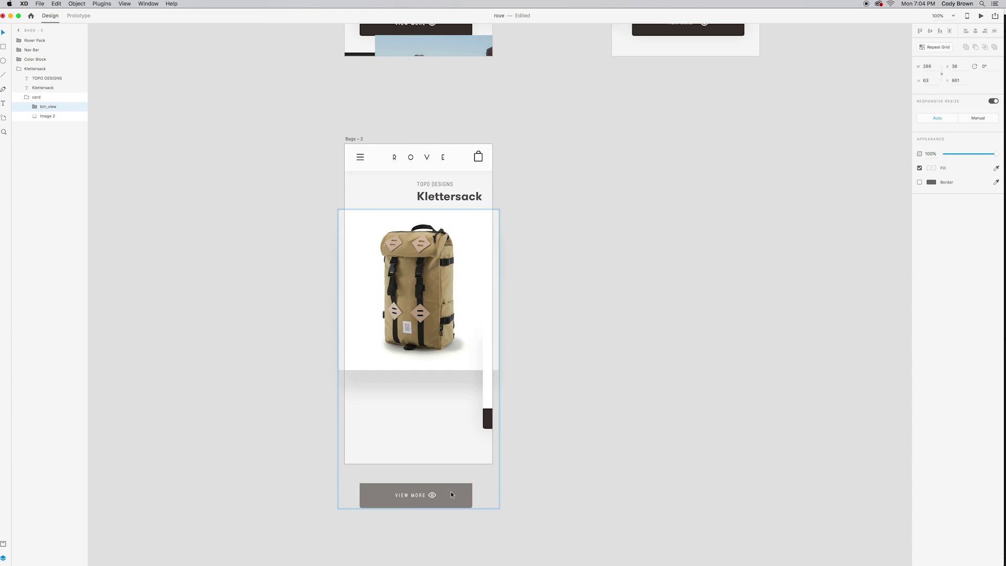
pyautogui.moveTo(488, 388); pyautogui.dragTo(550, 389)
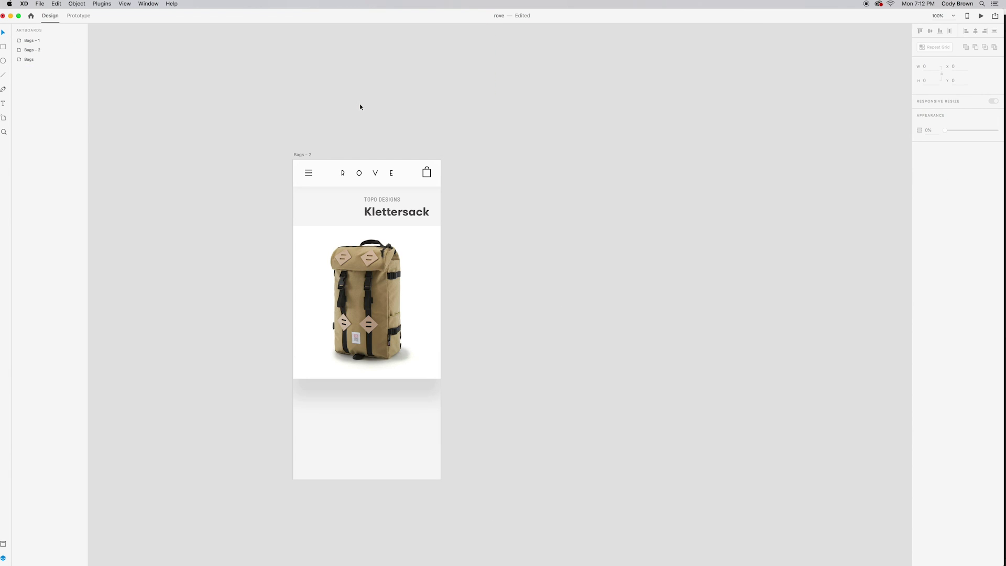
pyautogui.scroll(10, 360, 107)
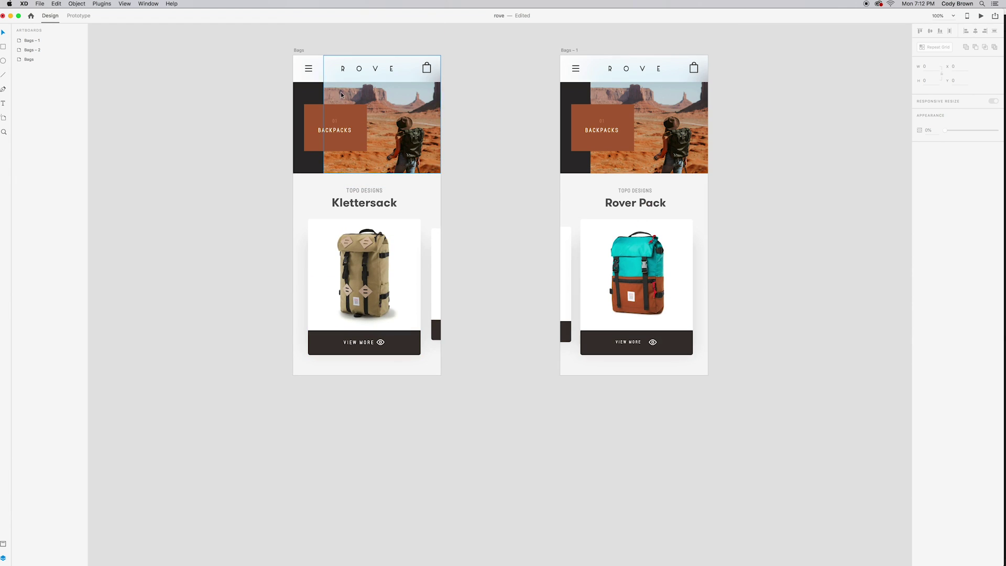
pyautogui.click(296, 50)
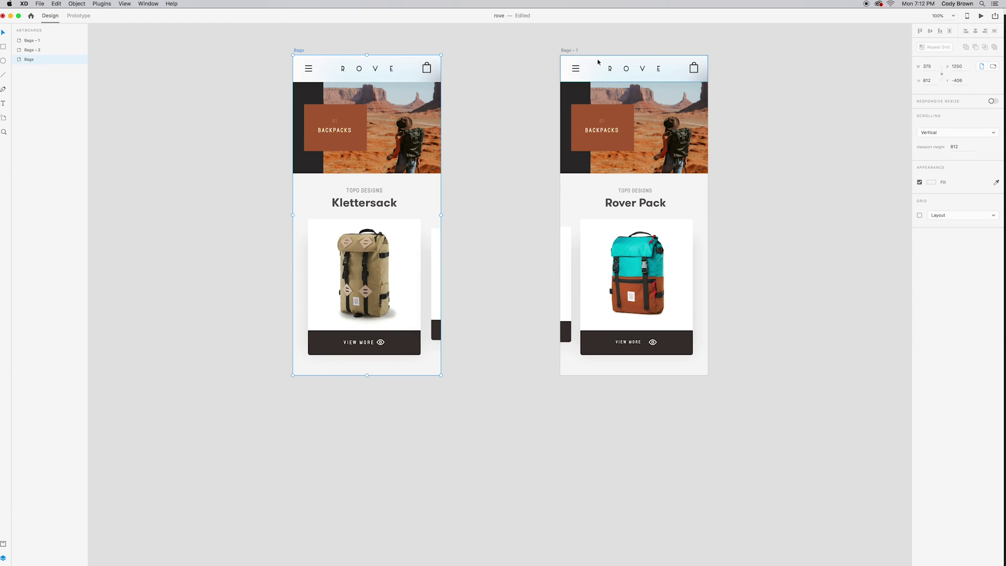
pyautogui.click(982, 15)
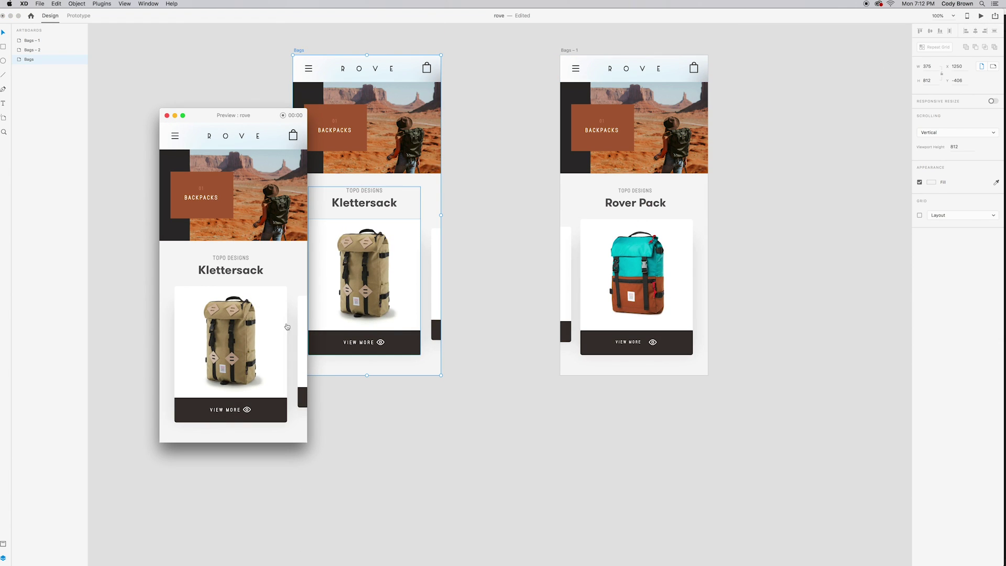
pyautogui.click(237, 412)
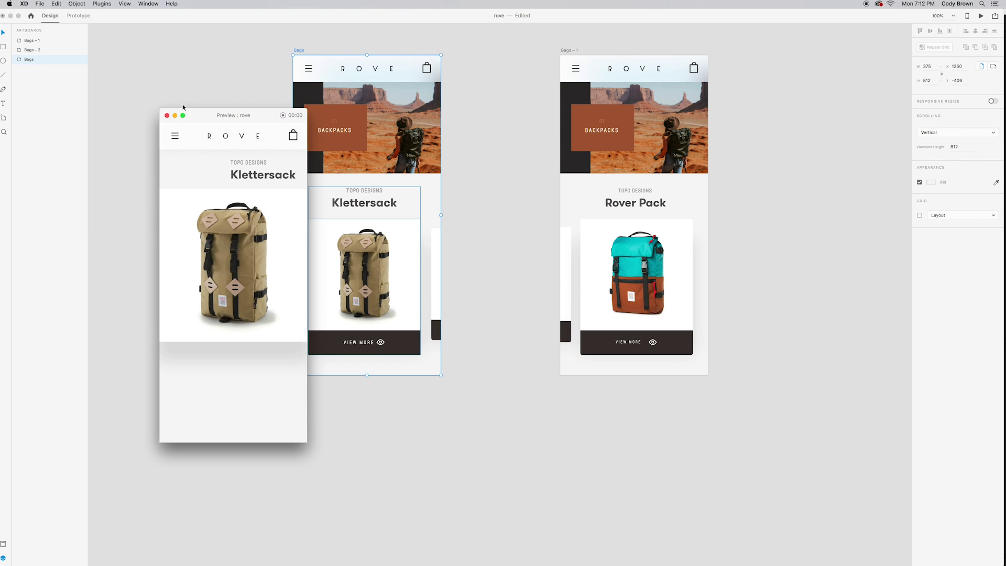
pyautogui.click(167, 115)
pyautogui.click(982, 16)
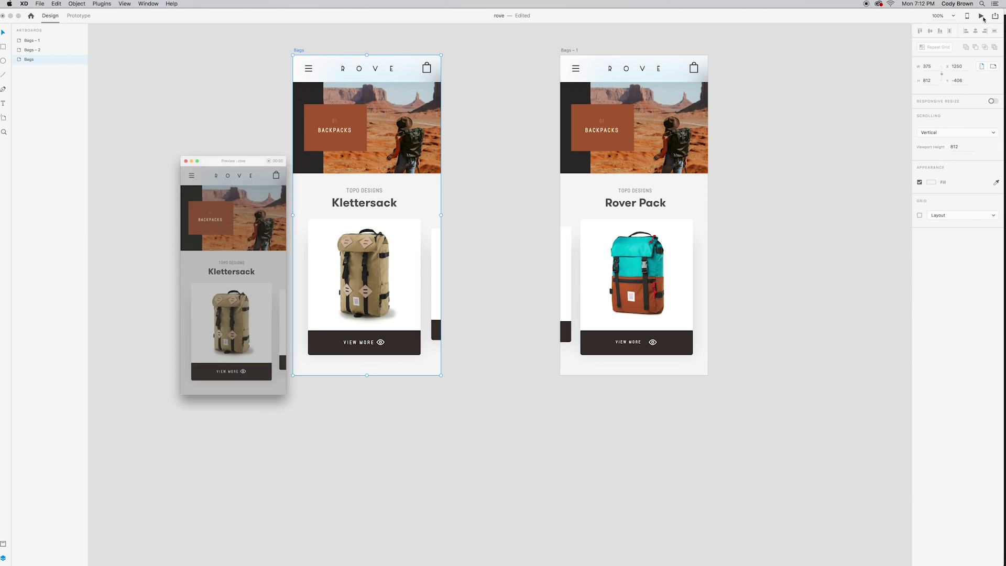
pyautogui.click(237, 354)
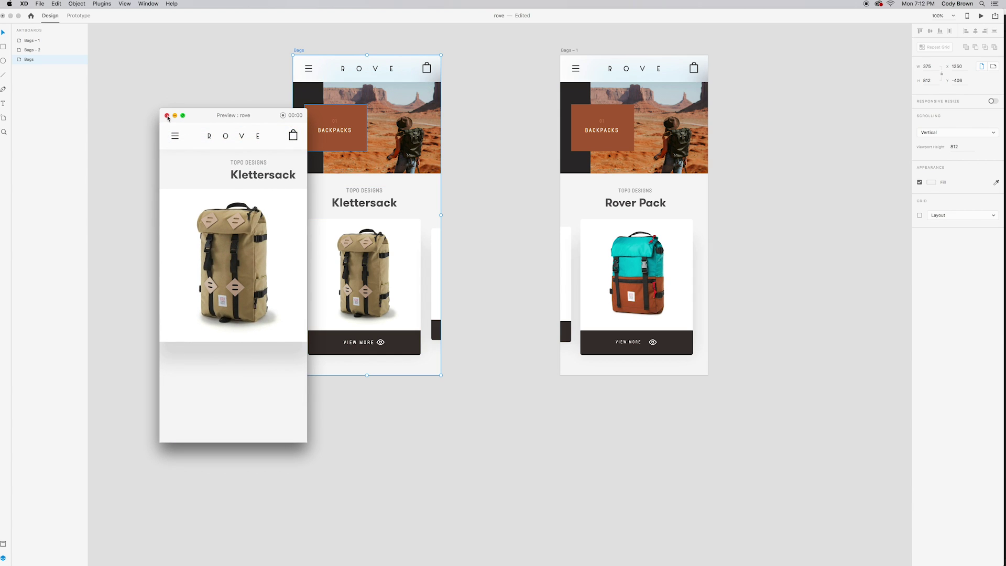
pyautogui.click(167, 115)
pyautogui.click(978, 16)
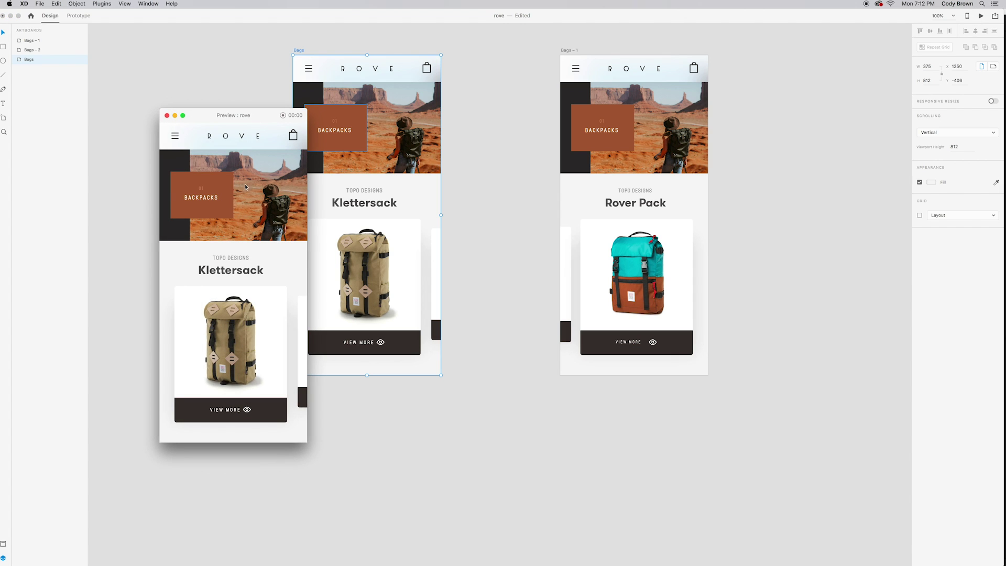
pyautogui.click(236, 340)
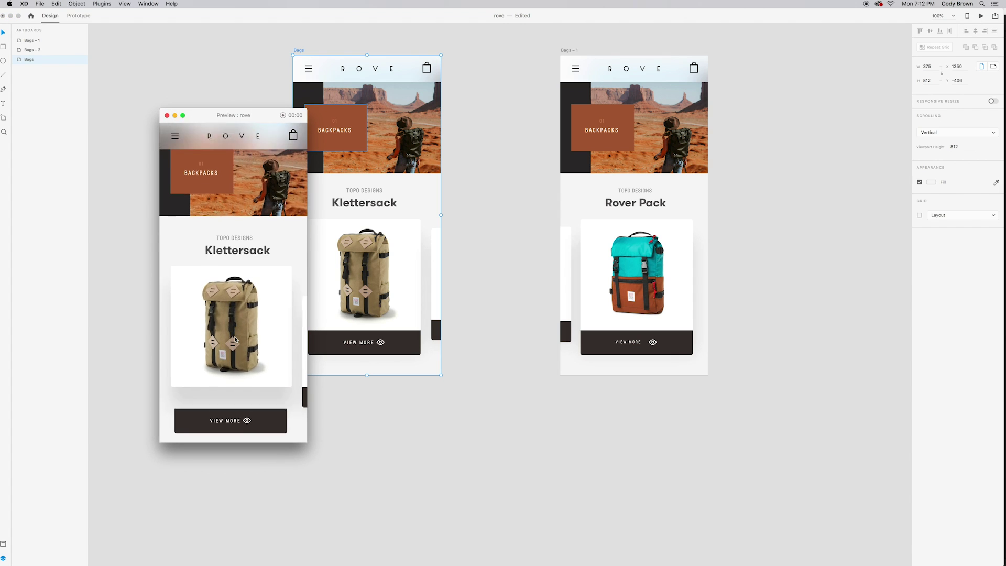
pyautogui.click(167, 116)
pyautogui.click(166, 113)
pyautogui.scroll(-3, 210, 157)
# - Select the Bags – 2 artboard, expand its layers and zoom the canvas to 100%
pyautogui.scroll(-10, 229, 216)
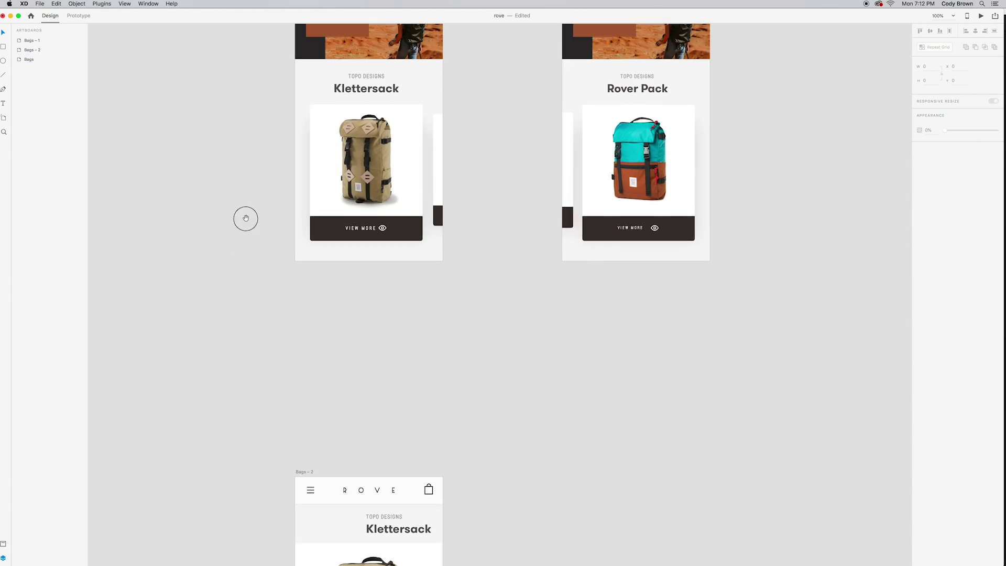
pyautogui.click(284, 229)
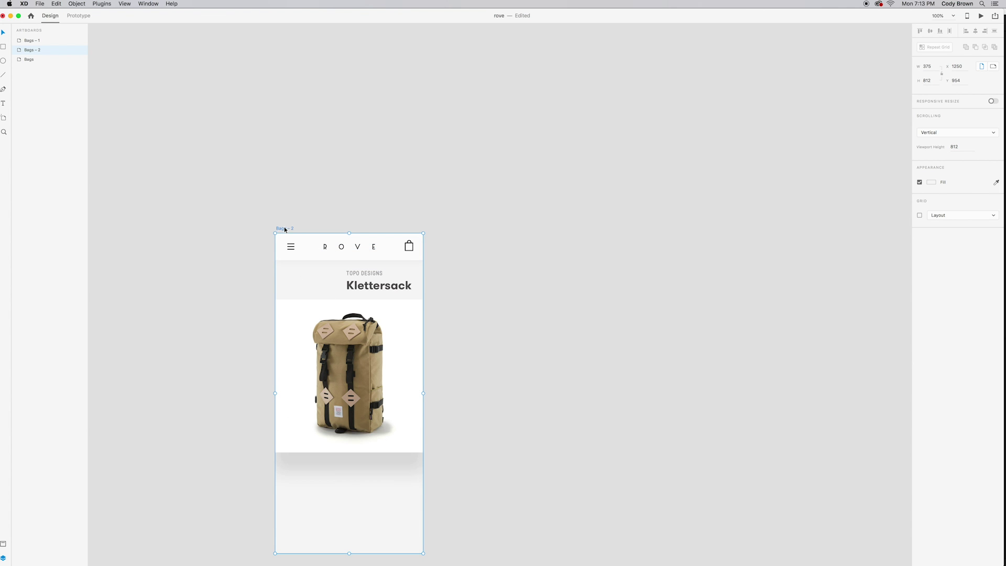
pyautogui.click(302, 275)
pyautogui.click(278, 229)
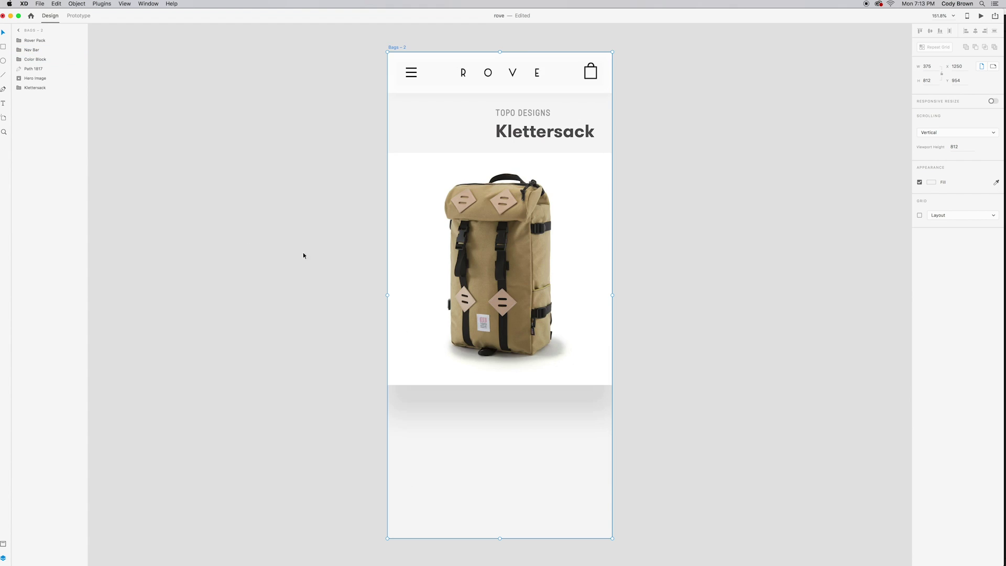
pyautogui.scroll(2, 335, 137)
pyautogui.hscroll(1, 335, 137)
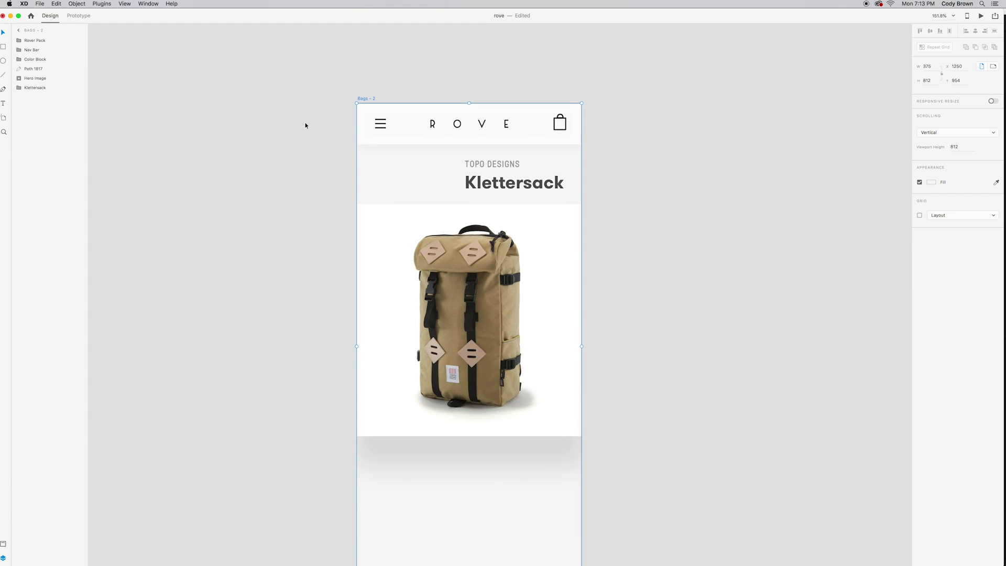
pyautogui.press('super+1')
pyautogui.hscroll(2, 357, 141)
pyautogui.scroll(-1, 356, 141)
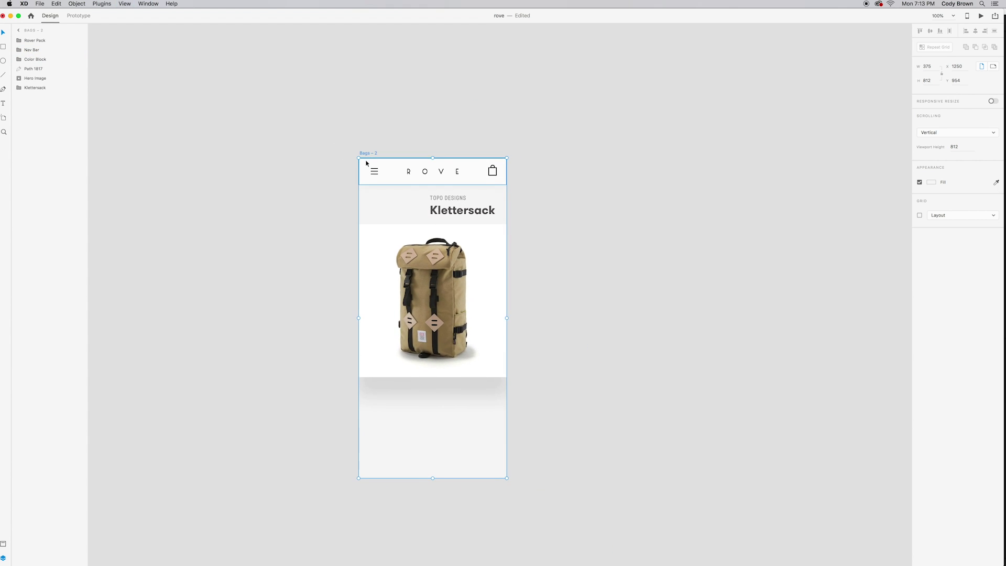
# - Nudge the BACKPACKS colour block down and place it at the left edge below the Nav Bar
pyautogui.click(387, 178)
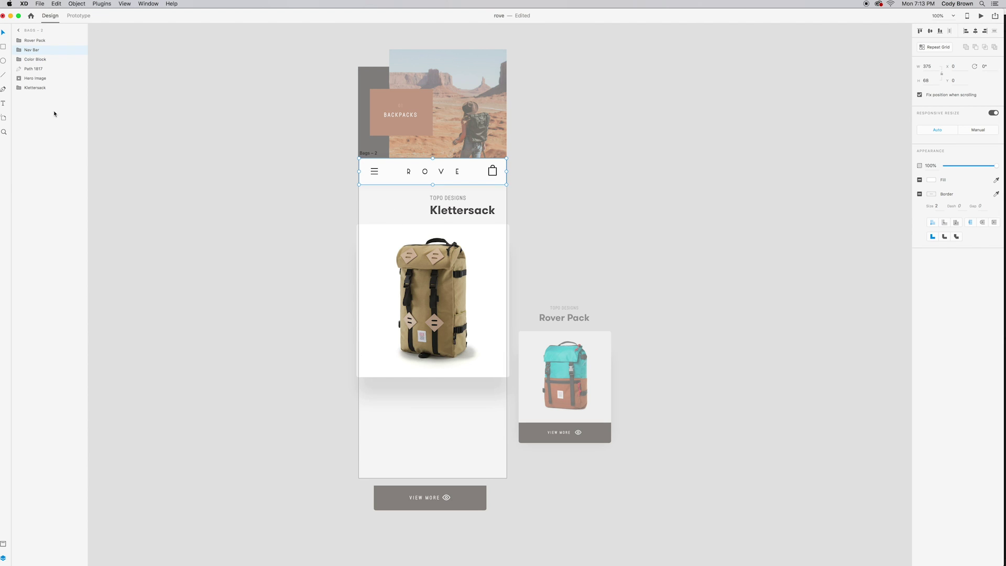
pyautogui.click(32, 59)
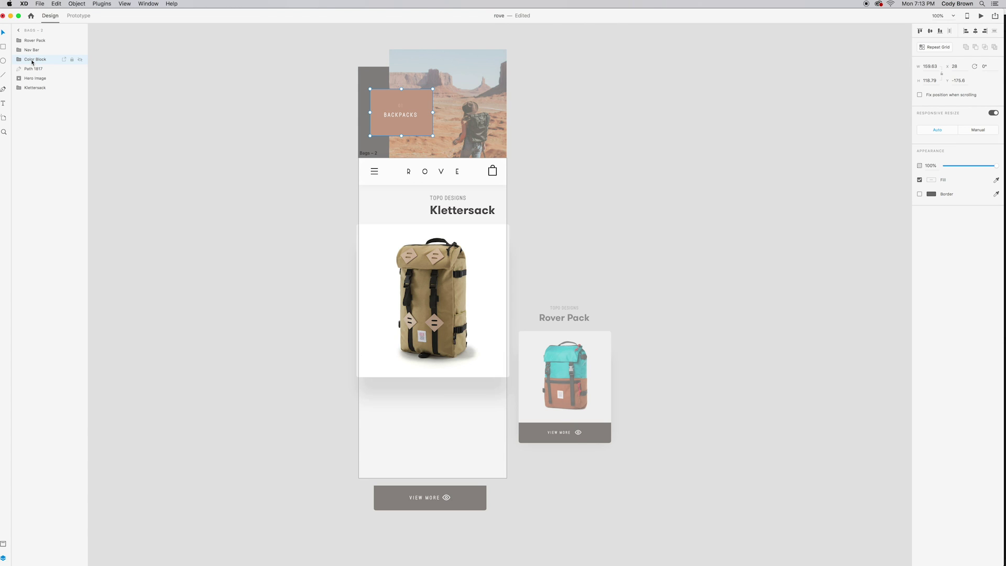
pyautogui.hotkey('shift', 'Down')
pyautogui.hotkey('shift', 'Down')
pyautogui.hotkey('shift', 'Down')
pyautogui.hotkey('shift', 'Down')
pyautogui.hotkey('shift', 'Down')
pyautogui.hotkey('shift', 'Down')
pyautogui.hotkey('shift', 'Down')
pyautogui.hotkey('shift', 'Down')
pyautogui.hotkey('shift', 'Down')
pyautogui.hotkey('shift', 'Down')
pyautogui.hotkey('shift', 'Down')
pyautogui.hotkey('shift', 'Down')
pyautogui.hotkey('shift', 'Down')
pyautogui.hotkey('shift', 'Down')
pyautogui.hotkey('shift', 'Down')
pyautogui.hotkey('shift', 'Down')
pyautogui.hotkey('shift', 'Down')
pyautogui.hotkey('shift', 'Down')
pyautogui.hotkey('shift', 'Down')
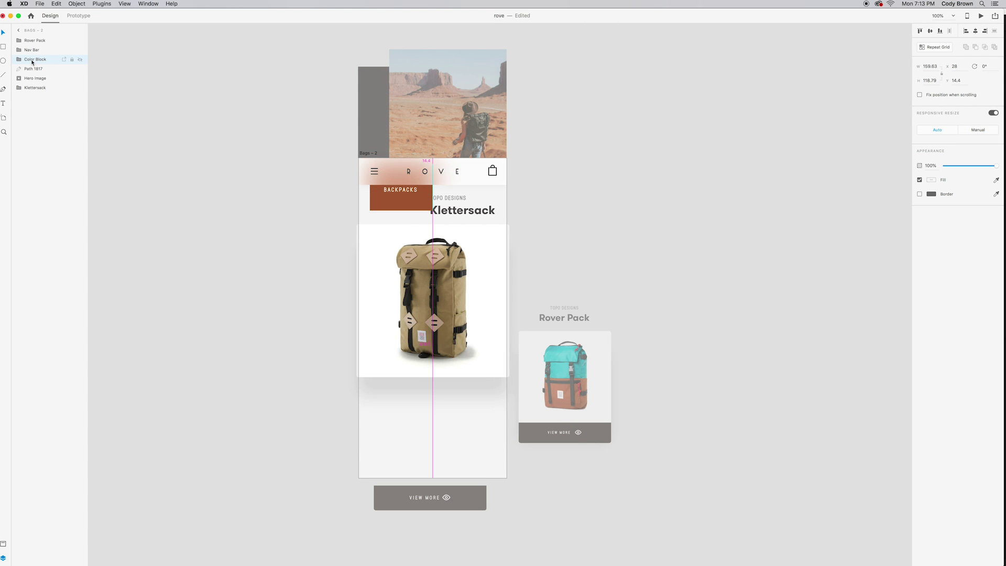
pyautogui.hotkey('shift', 'Down')
pyautogui.hotkey('shift', 'Down')
pyautogui.hotkey('shift', 'Down')
pyautogui.moveTo(405, 206); pyautogui.dragTo(384, 106)
# - Move the 01 and BACKPACKS labels above the artboard and narrow the clay rectangle
pyautogui.doubleClick(393, 206)
pyautogui.keyDown('shift'); pyautogui.click(389, 195); pyautogui.keyUp('shift')
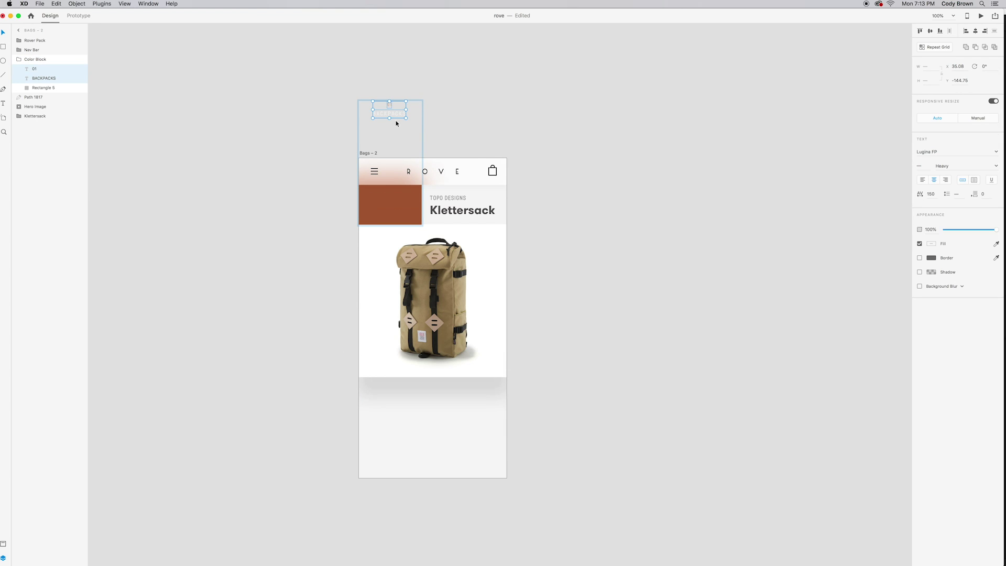
pyautogui.click(422, 203)
pyautogui.moveTo(422, 203); pyautogui.dragTo(405, 202)
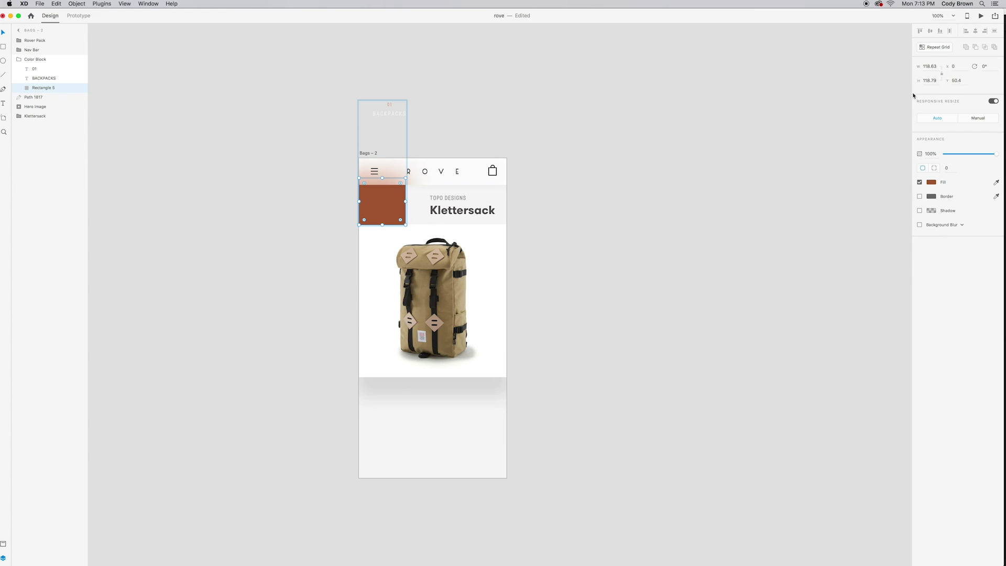
# - Set the clay rectangle to W 120 and H 120 in the Property Inspector
pyautogui.click(927, 68)
pyautogui.write('129')
pyautogui.press('Return')
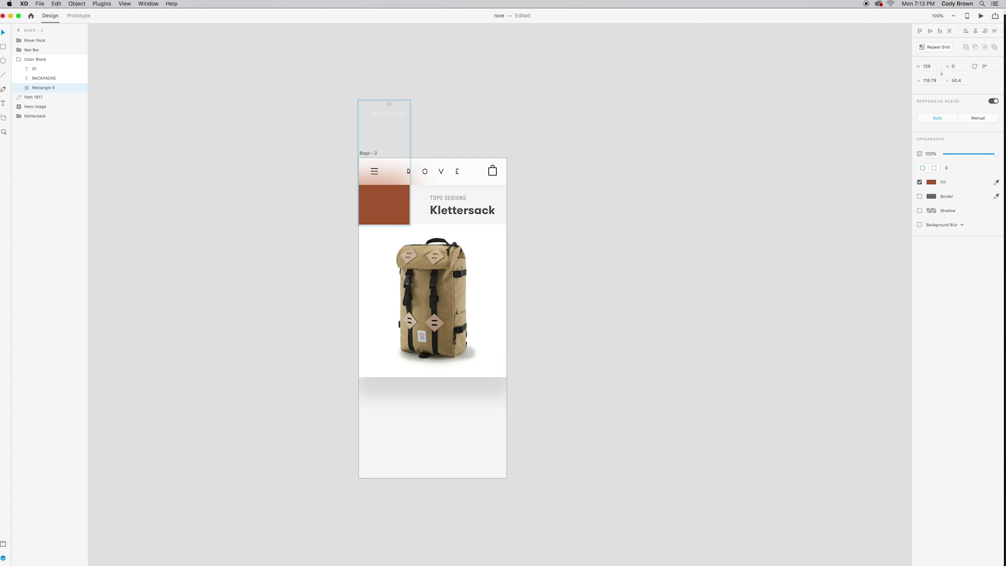
pyautogui.click(936, 65)
pyautogui.write('120')
pyautogui.press('Return')
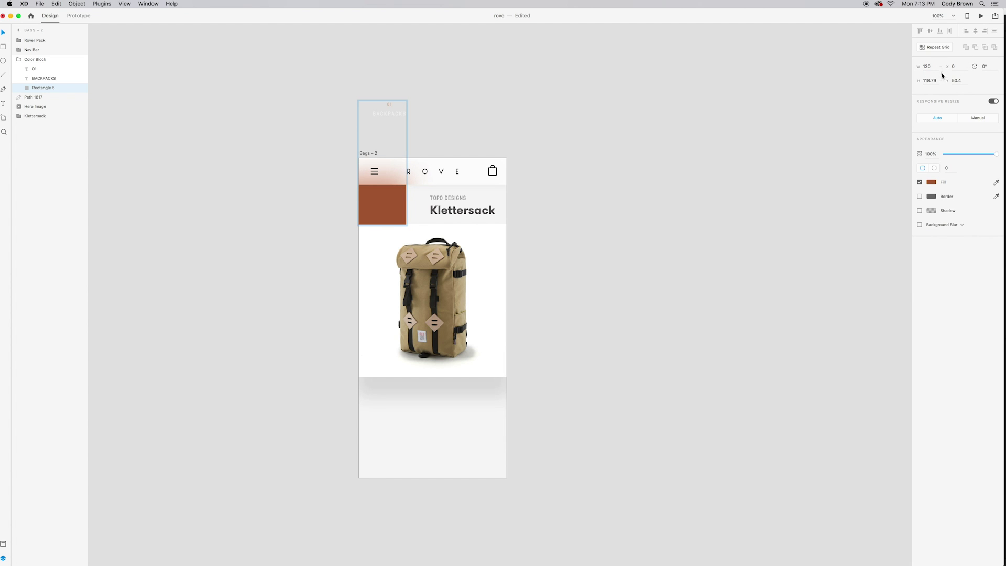
pyautogui.click(930, 80)
pyautogui.write('120')
pyautogui.press('Return')
pyautogui.click(363, 154)
pyautogui.click(381, 209)
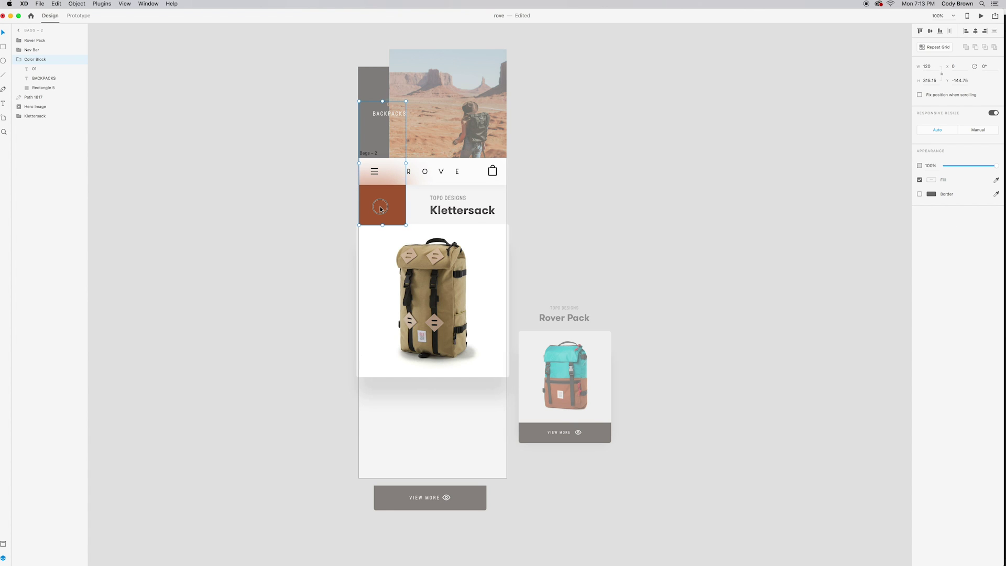
# - At 200% zoom, nudge the colour block and its brown rectangle slightly down
pyautogui.press('super+2')
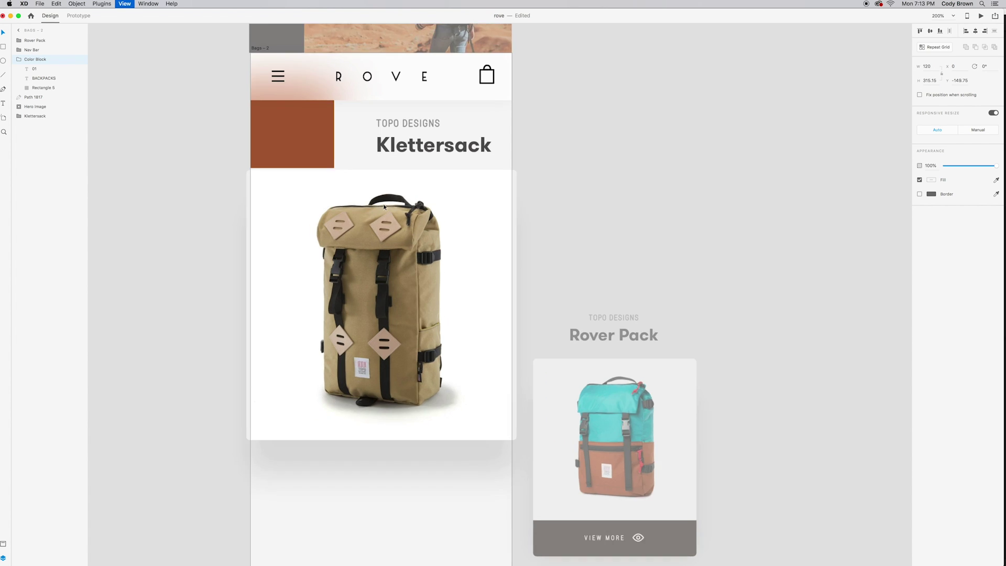
pyautogui.scroll(3, 384, 207)
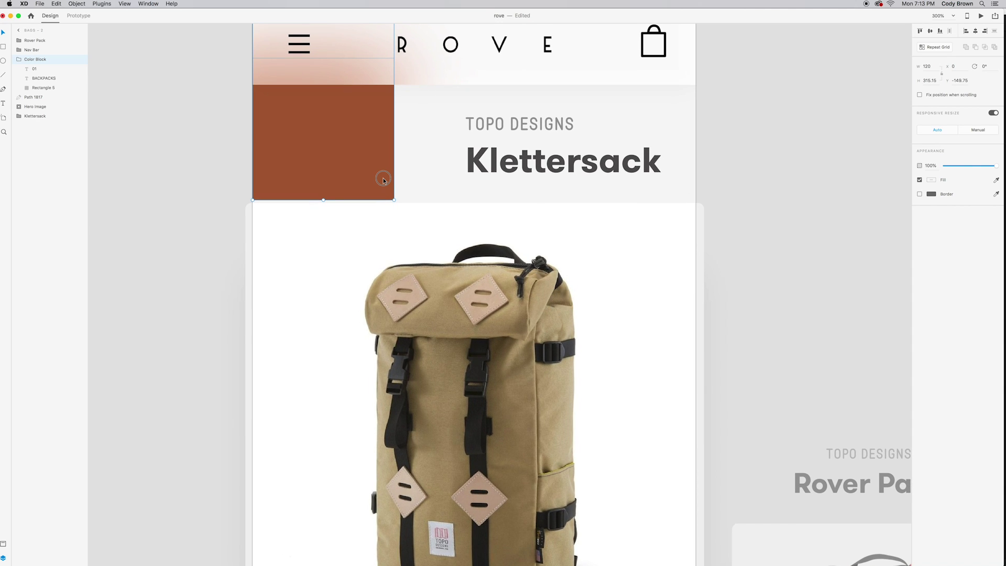
pyautogui.moveTo(383, 181); pyautogui.dragTo(382, 184)
pyautogui.click(175, 144)
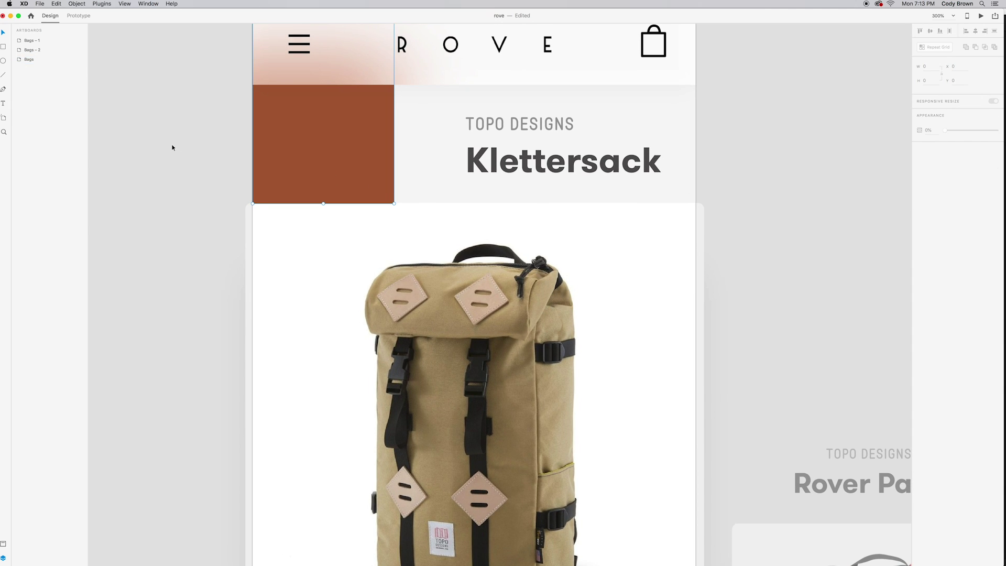
pyautogui.scroll(2, 193, 169)
pyautogui.hscroll(2, 413, 195)
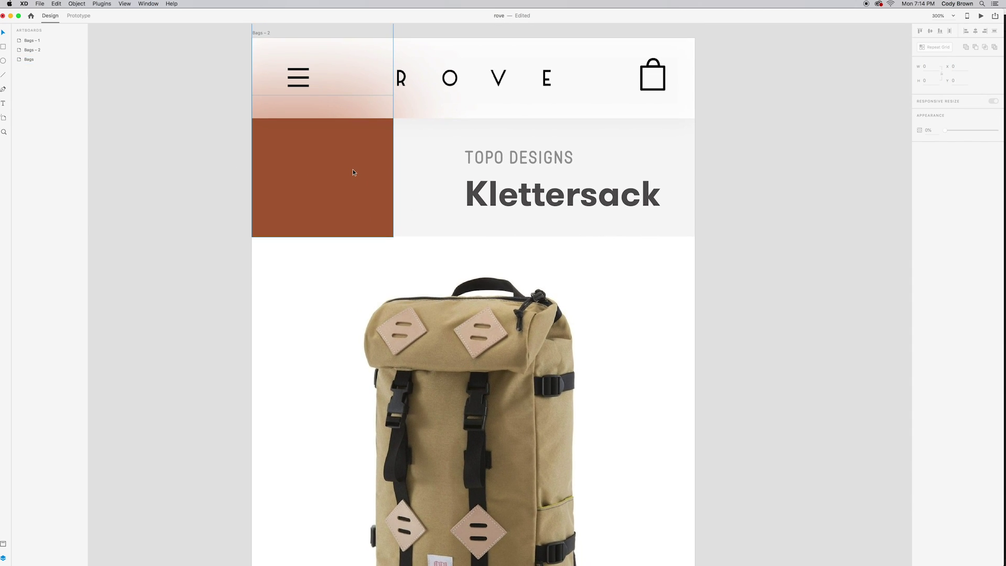
pyautogui.click(341, 133)
pyautogui.doubleClick(364, 181)
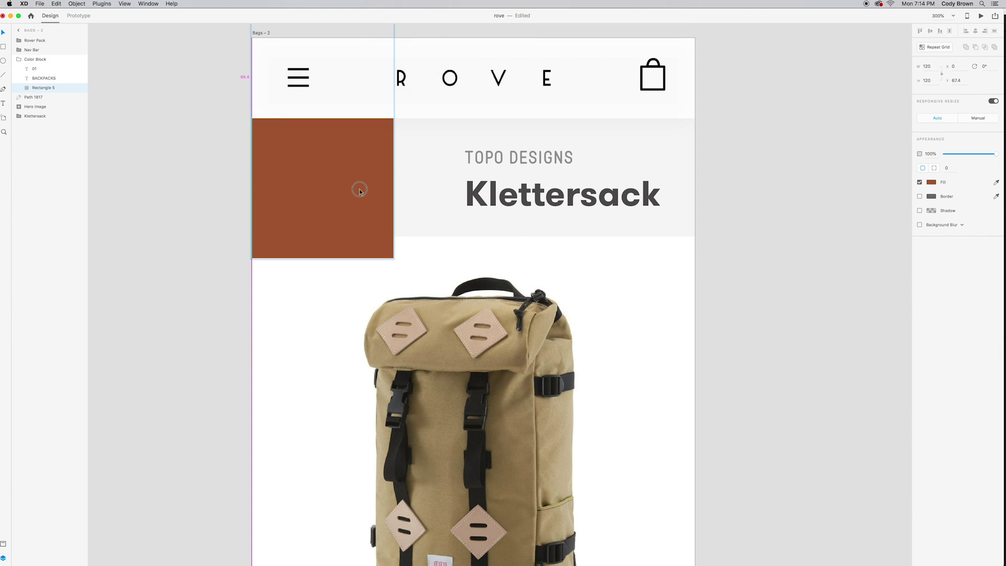
pyautogui.moveTo(360, 188); pyautogui.dragTo(359, 191)
# - Move the card with the TOPO DESIGNS and Klettersack titles down about 45 px
pyautogui.doubleClick(436, 248)
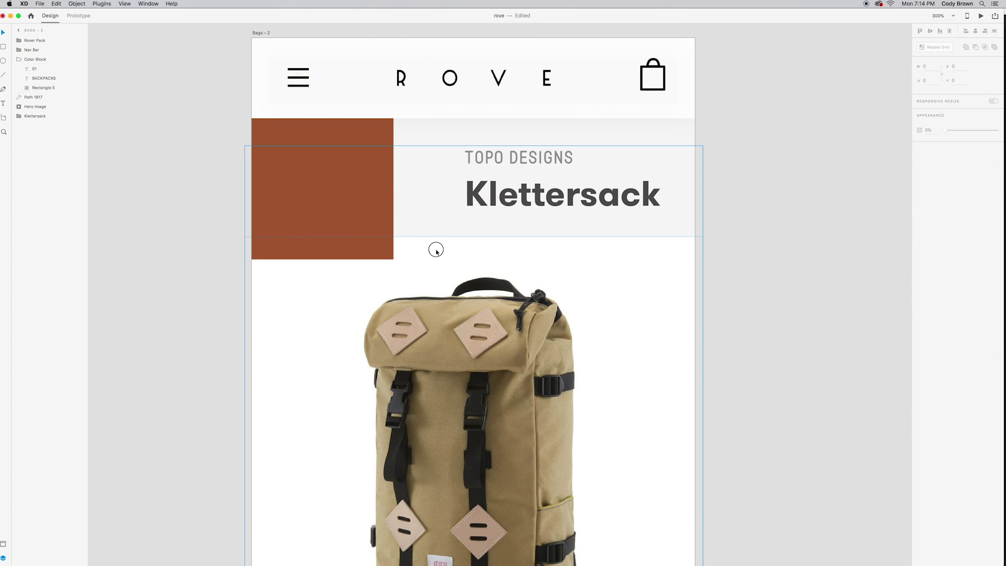
pyautogui.keyDown('shift'); pyautogui.click(551, 195); pyautogui.keyUp('shift')
pyautogui.keyDown('shift'); pyautogui.click(491, 159); pyautogui.keyUp('shift')
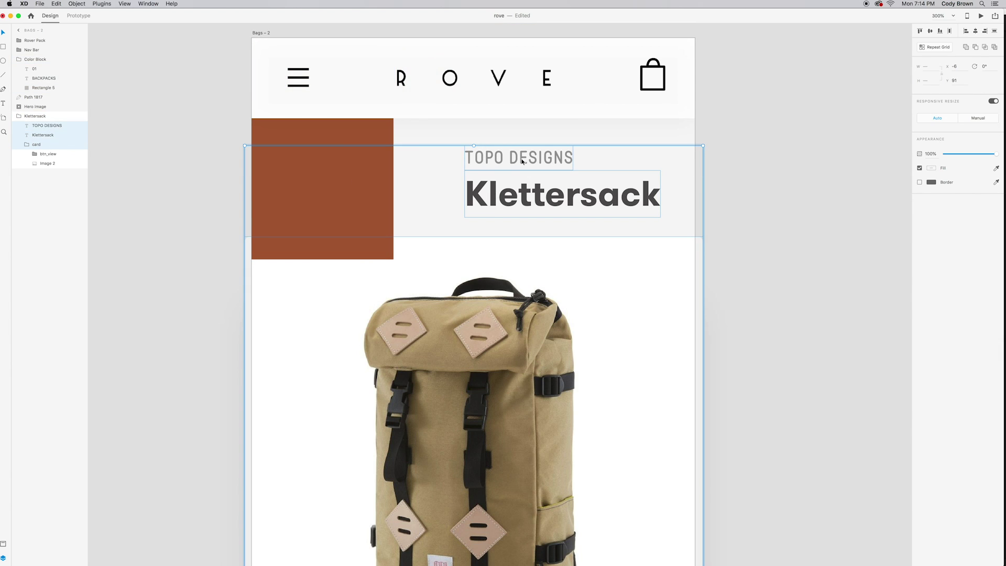
pyautogui.moveTo(522, 160); pyautogui.dragTo(518, 181)
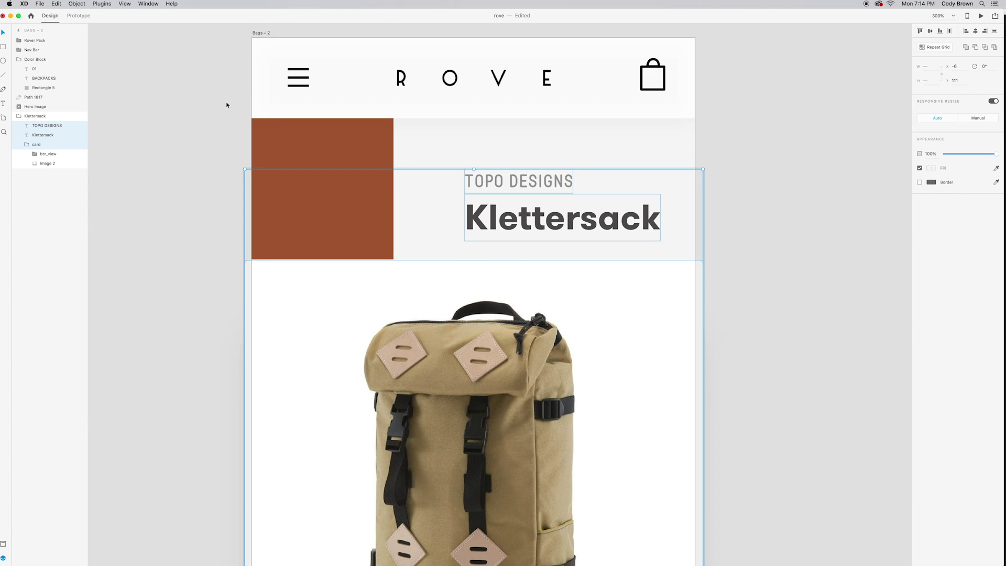
pyautogui.click(209, 100)
pyautogui.press('super+1')
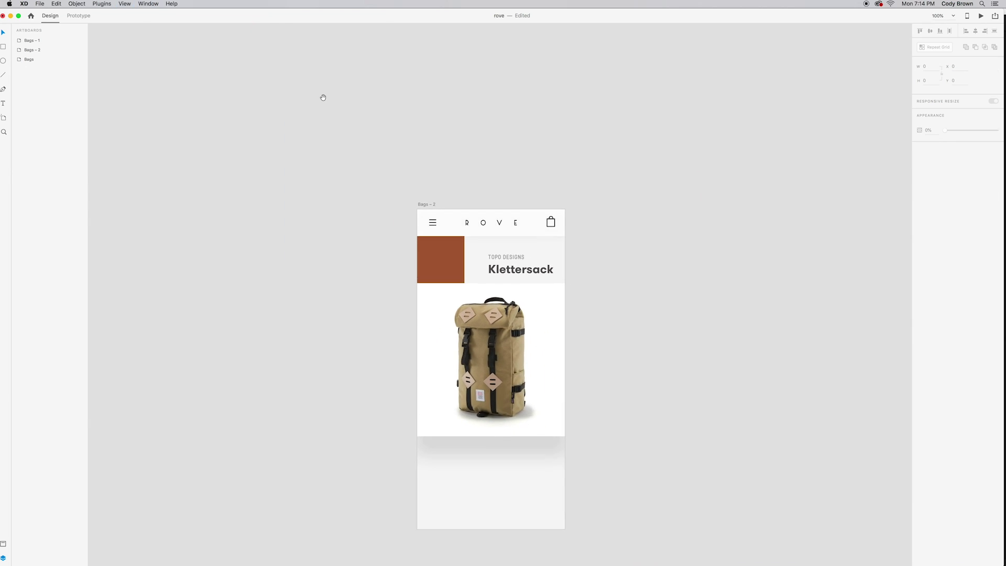
pyautogui.click(391, 166)
pyautogui.scroll(10, 469, 149)
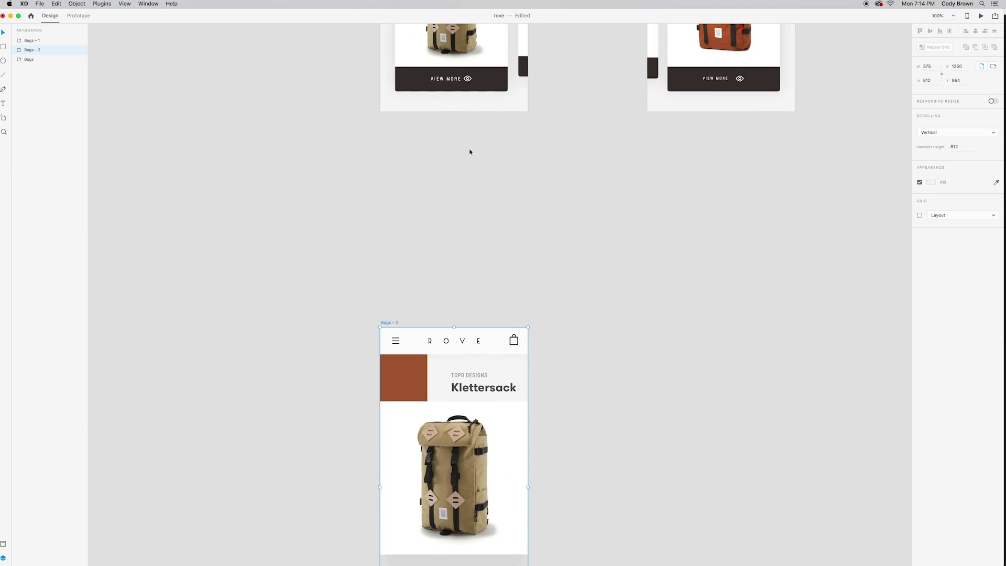
pyautogui.click(469, 149)
# - Preview the prototype and check the VIEW MORE transition to the detail screen
pyautogui.click(982, 18)
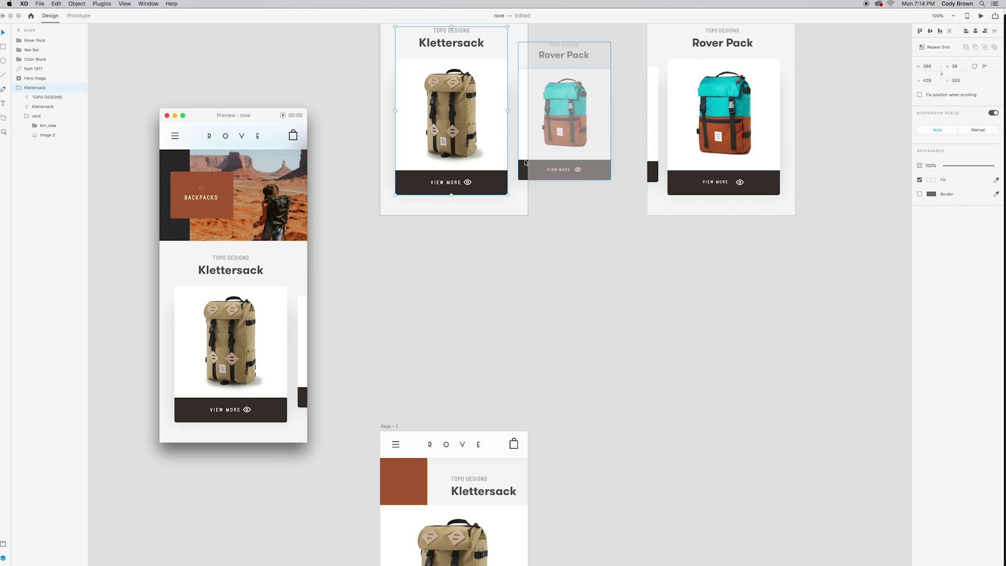
pyautogui.click(241, 411)
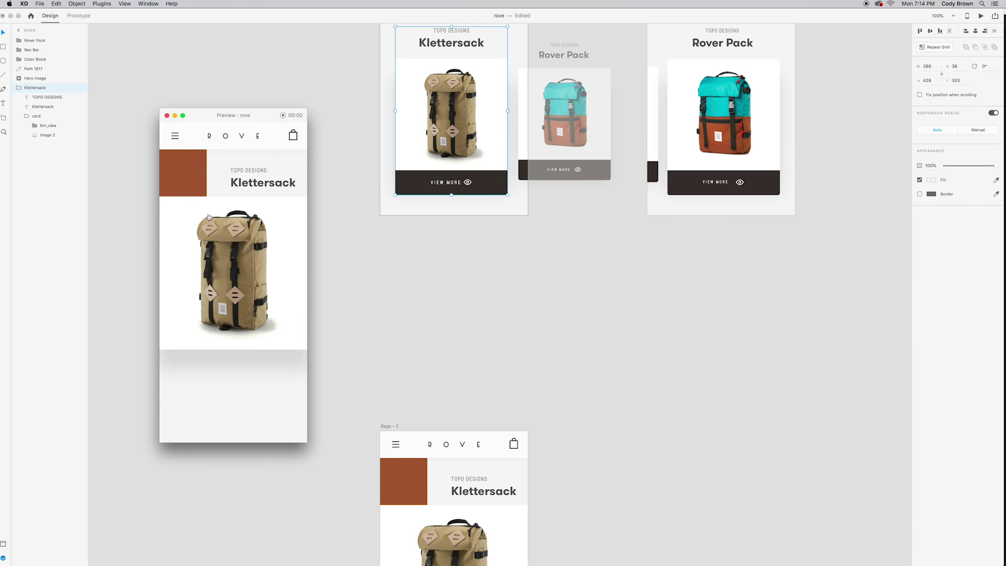
pyautogui.click(167, 117)
pyautogui.click(303, 278)
# - Nudge the TOPO DESIGNS and Klettersack titles up about 8 px and to the left
pyautogui.scroll(-5, 303, 278)
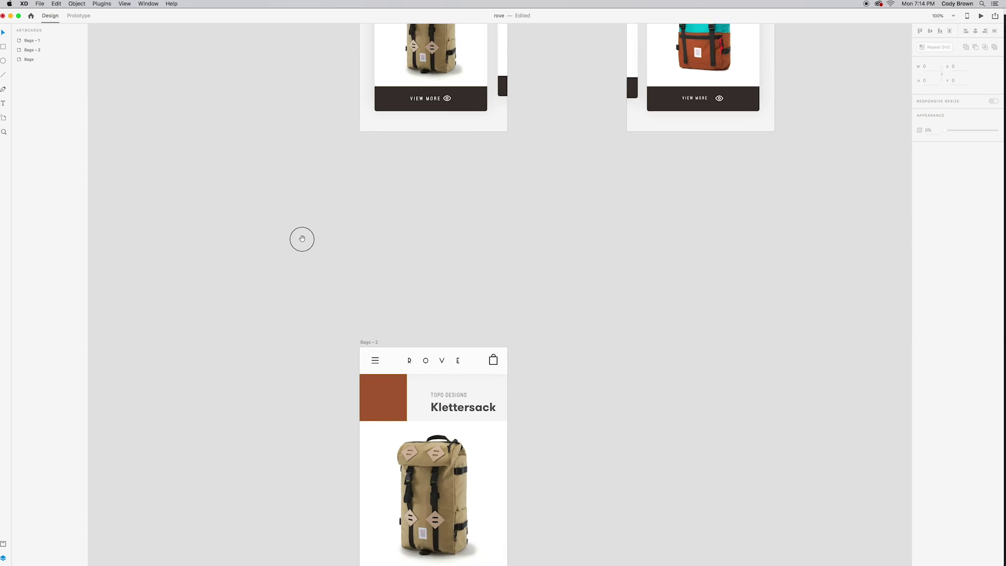
pyautogui.scroll(-5, 296, 302)
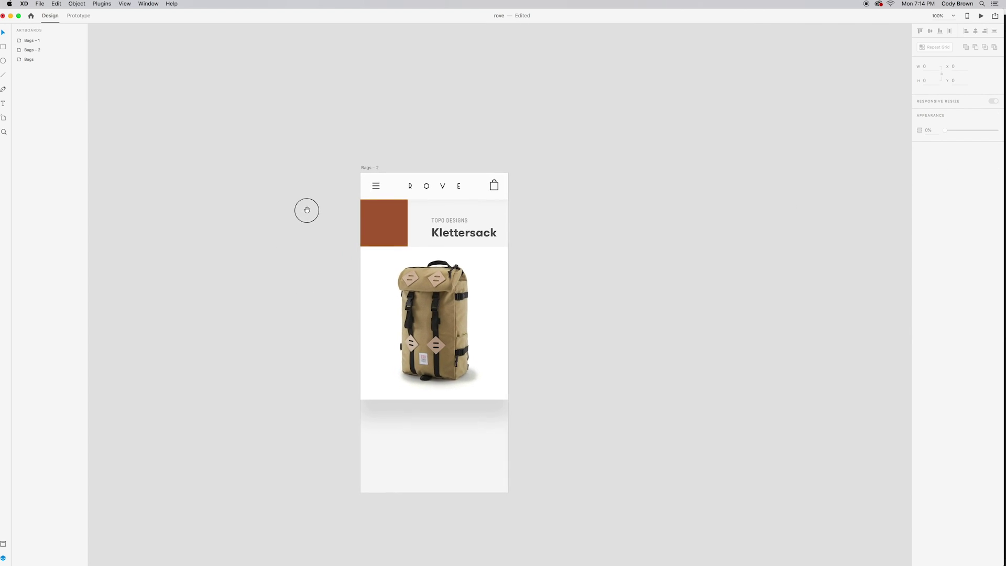
pyautogui.click(460, 231)
pyautogui.doubleClick(460, 231)
pyautogui.keyDown('shift'); pyautogui.click(457, 218); pyautogui.keyUp('shift')
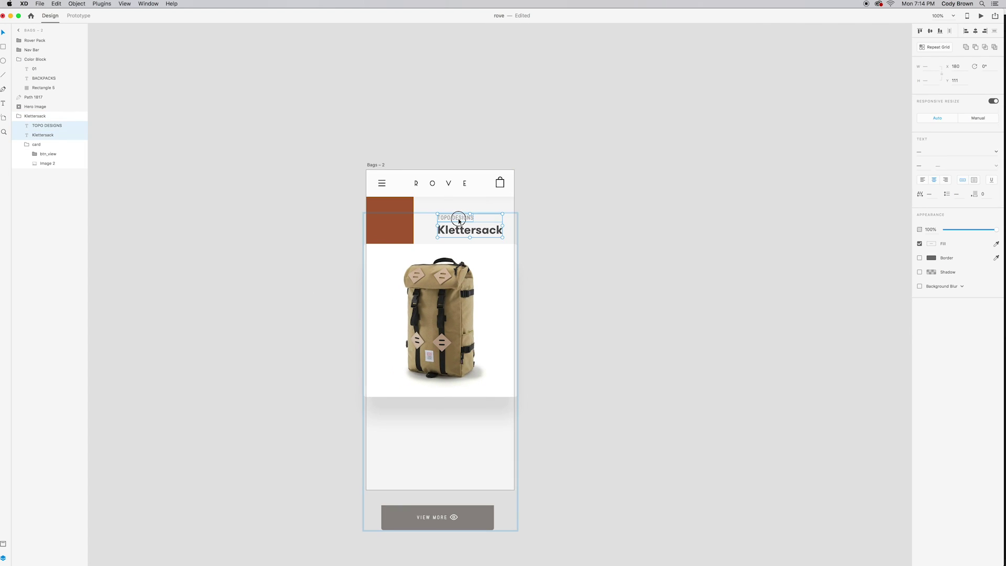
pyautogui.moveTo(459, 222); pyautogui.dragTo(459, 218)
pyautogui.hotkey('shift', 'Left')
pyautogui.hotkey('shift', 'Left')
pyautogui.press('Left')
pyautogui.press('Left')
pyautogui.press('Left')
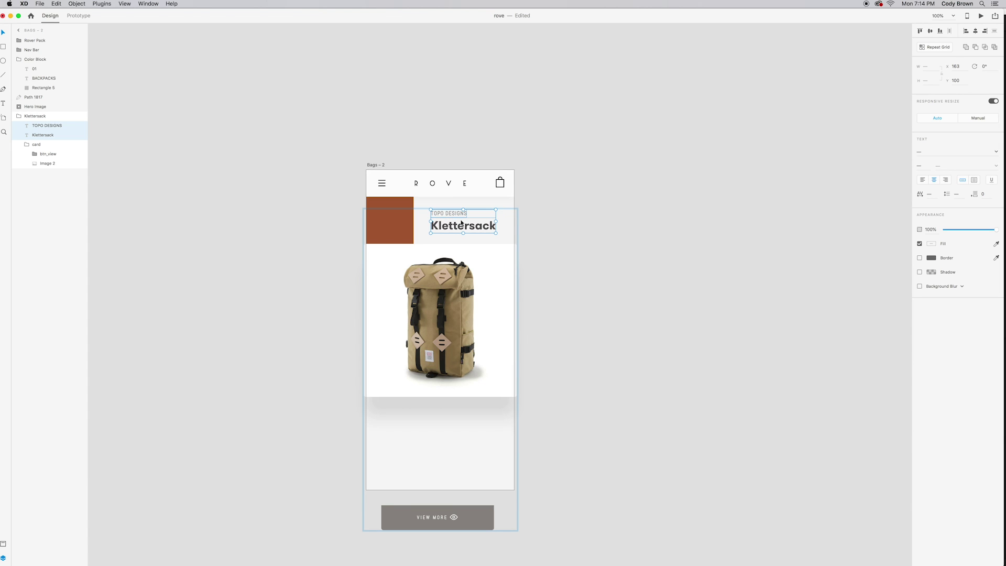
pyautogui.click(325, 204)
pyautogui.hscroll(-2, 348, 204)
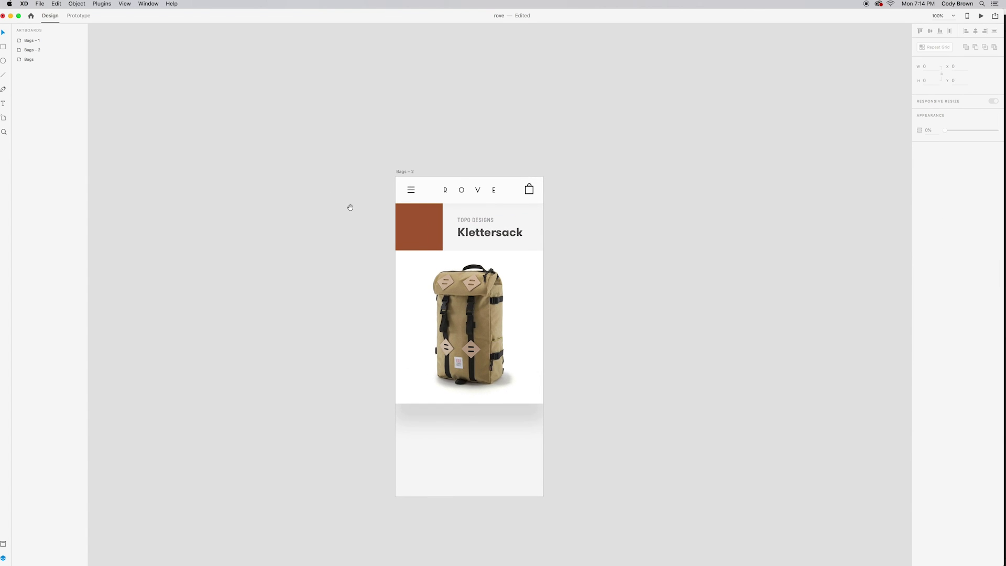
# - Paste a copy of the hamburger menu icon onto the centre of the clay block
pyautogui.moveTo(420, 198); pyautogui.dragTo(423, 199)
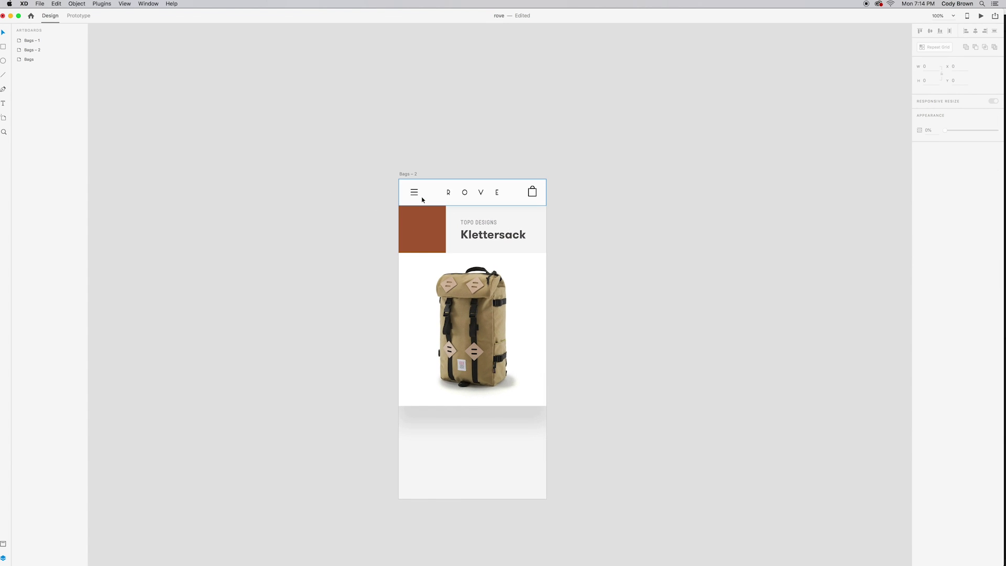
pyautogui.doubleClick(418, 195)
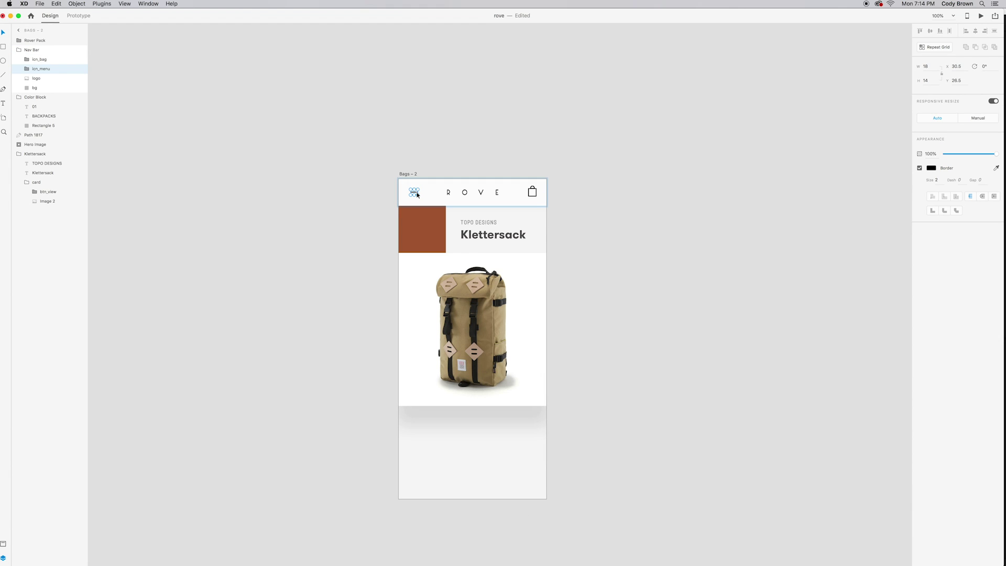
pyautogui.click(422, 238)
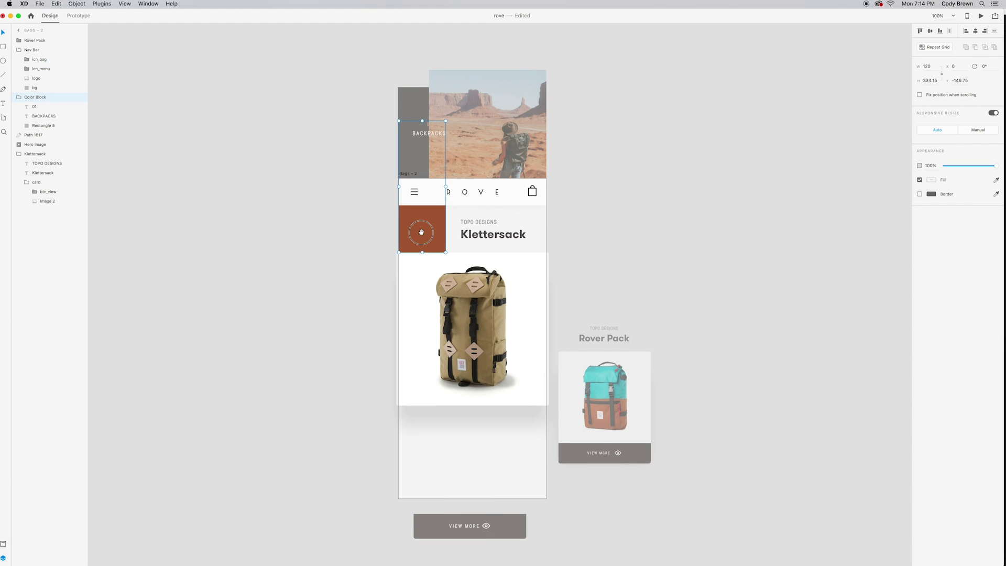
pyautogui.moveTo(421, 237); pyautogui.dragTo(454, 234)
pyautogui.scroll(5, 447, 229)
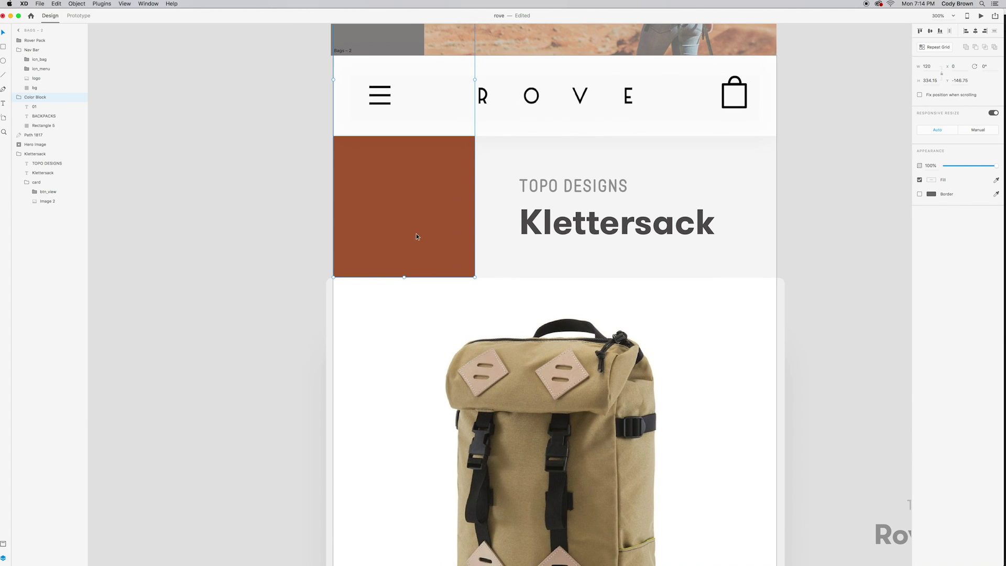
pyautogui.doubleClick(416, 234)
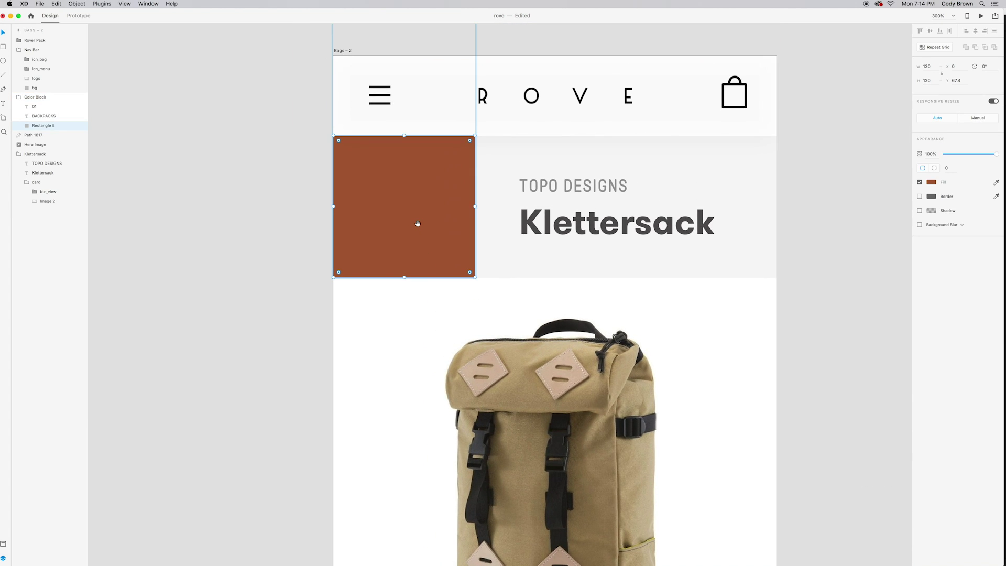
pyautogui.scroll(1, 419, 237)
pyautogui.press('super+v')
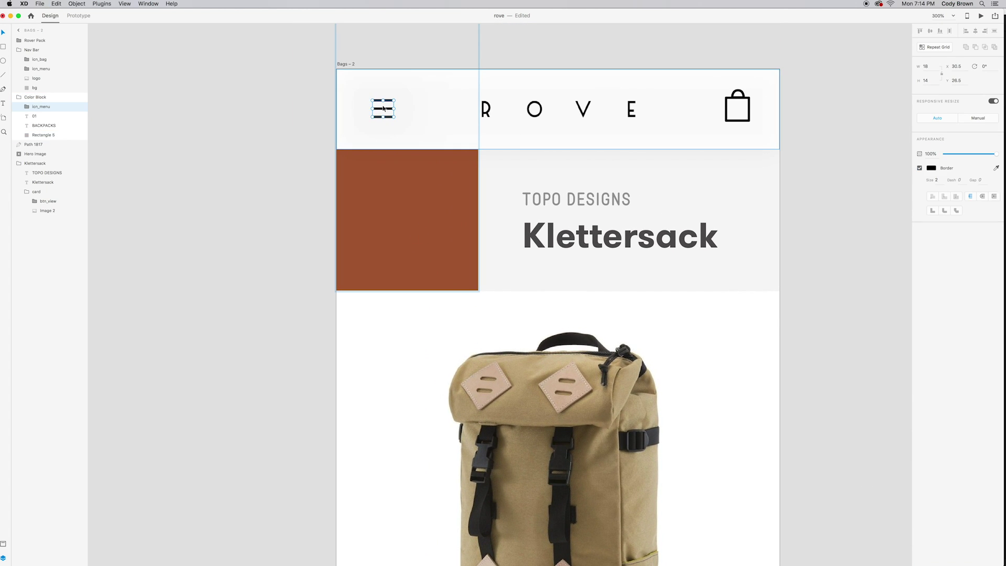
pyautogui.moveTo(383, 110); pyautogui.dragTo(408, 219)
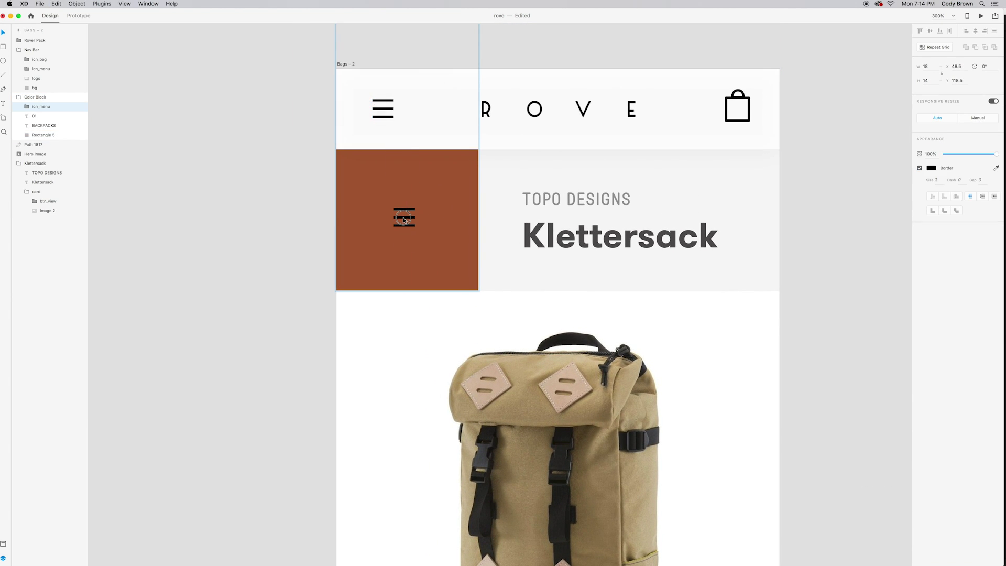
# - Centre the icon copy vertically on the block and make its stroke white
pyautogui.click(442, 211)
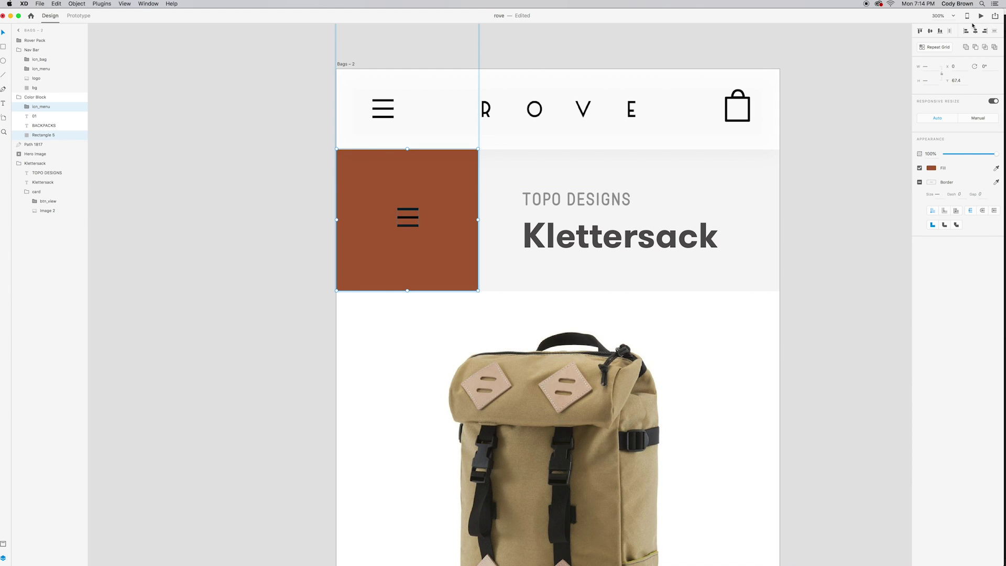
pyautogui.click(937, 30)
pyautogui.click(235, 186)
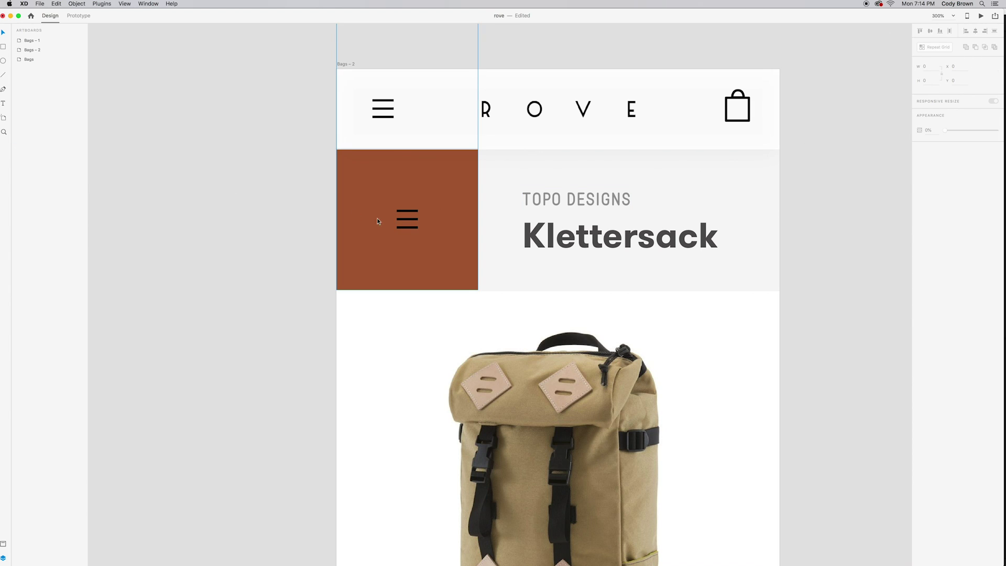
pyautogui.click(407, 220)
pyautogui.doubleClick(406, 220)
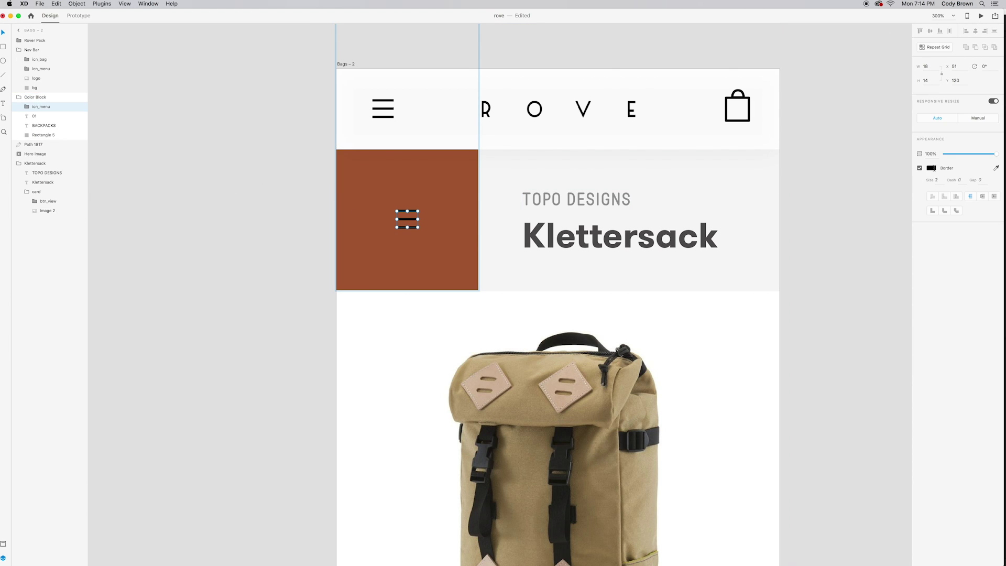
pyautogui.click(932, 168)
pyautogui.click(876, 168)
pyautogui.click(408, 220)
# - Turn the icon into an X: delete the middle line, rotate the others 45° and -45°
pyautogui.doubleClick(409, 221)
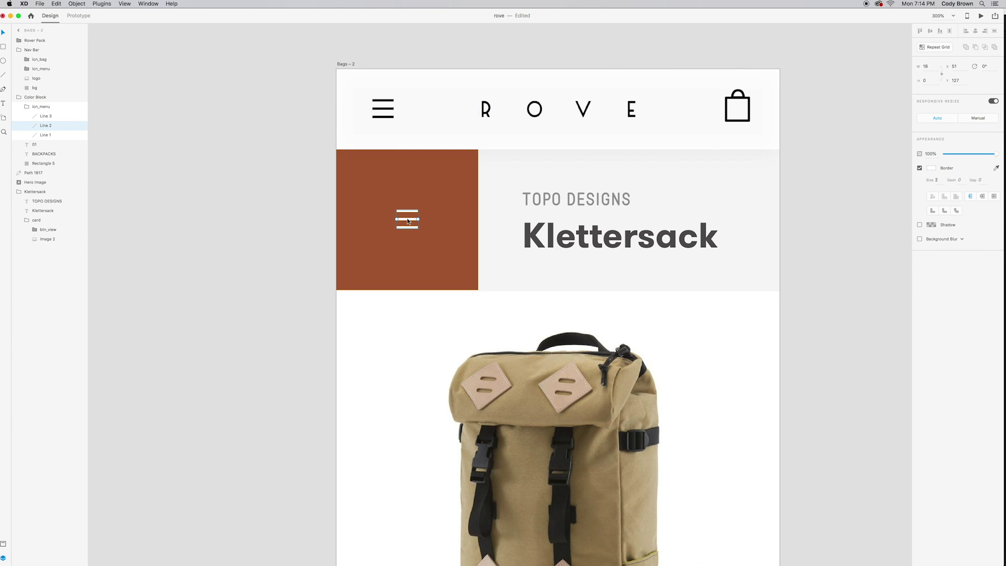
pyautogui.press('BackSpace')
pyautogui.click(409, 228)
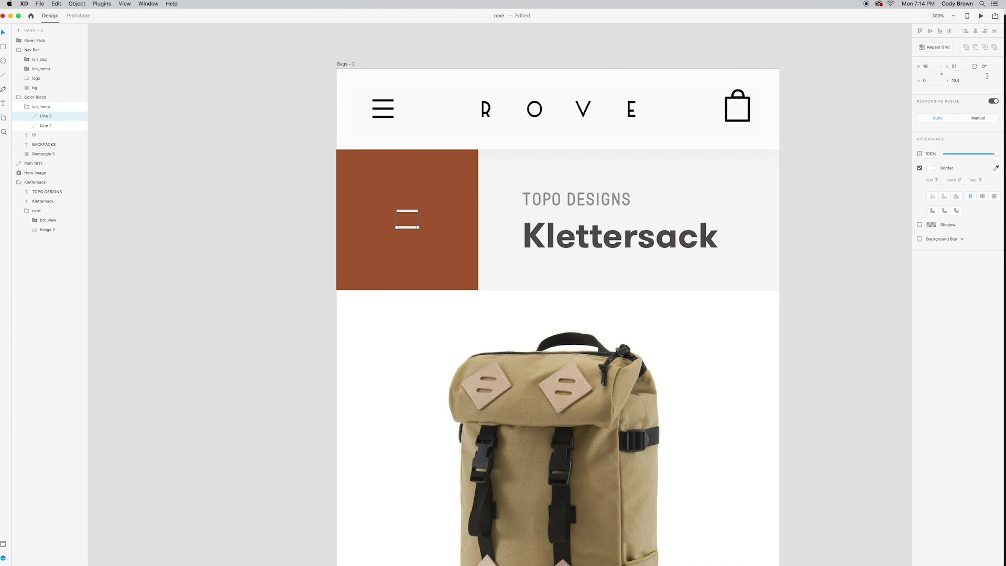
pyautogui.click(985, 67)
pyautogui.write('45')
pyautogui.press('Return')
pyautogui.click(407, 212)
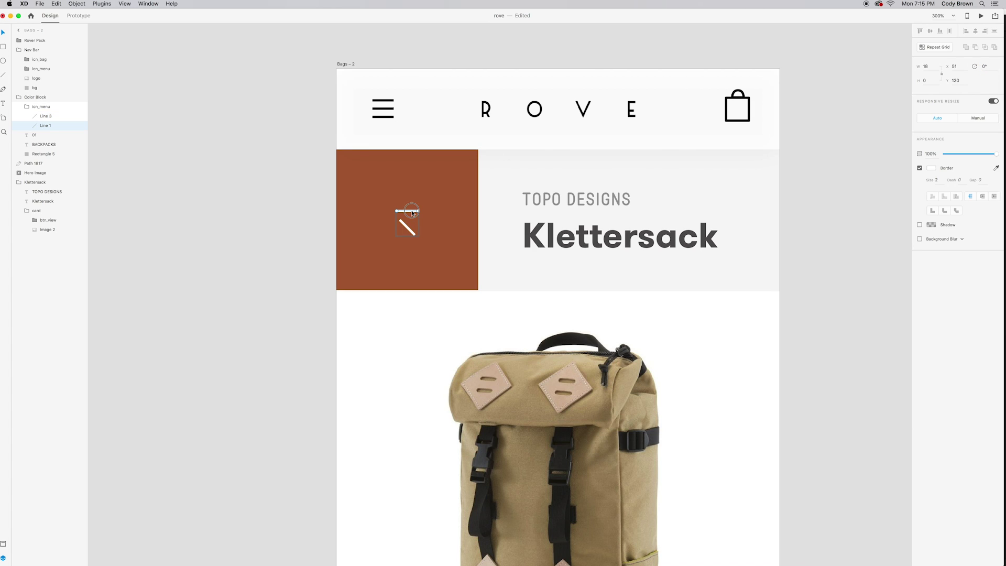
pyautogui.click(985, 67)
pyautogui.press('Return')
pyautogui.moveTo(412, 207); pyautogui.dragTo(410, 227)
pyautogui.keyDown('shift'); pyautogui.click(409, 226); pyautogui.keyUp('shift')
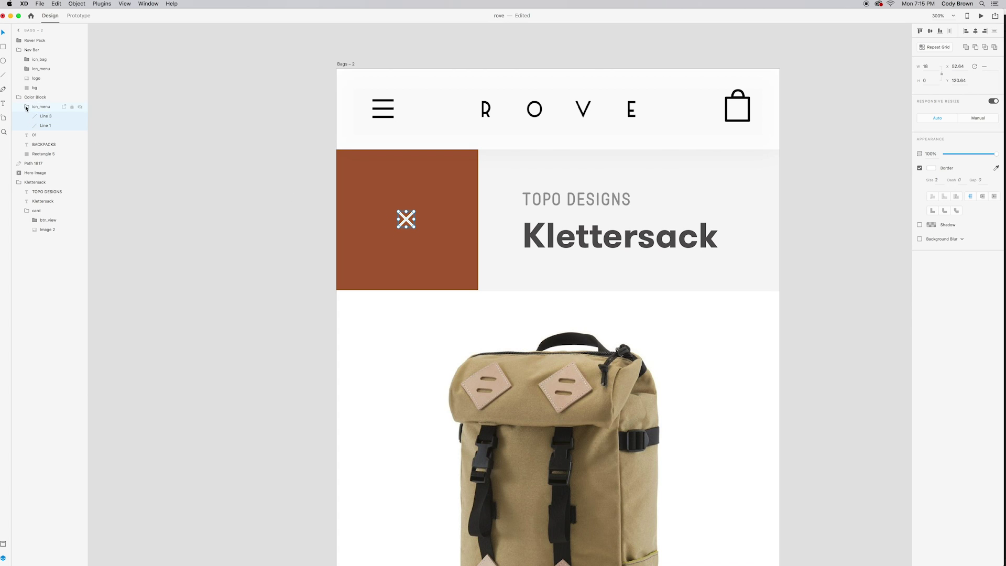
# - Rename the icn_menu layer to icn_close
pyautogui.doubleClick(46, 107)
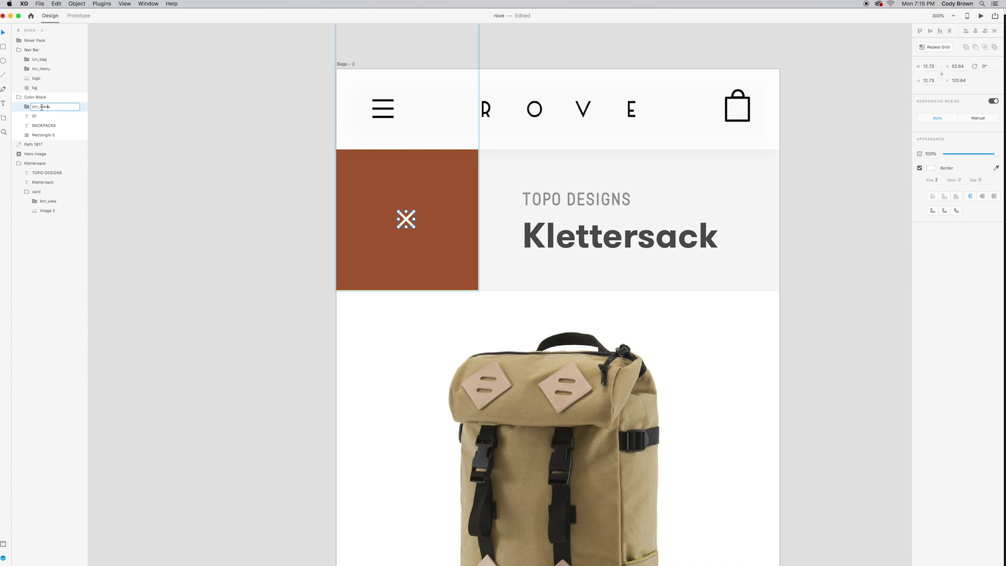
pyautogui.moveTo(42, 106); pyautogui.dragTo(59, 106)
pyautogui.write('close')
pyautogui.press('Return')
# - Centre the X icon horizontally and vertically inside the clay square
pyautogui.click(408, 223)
pyautogui.doubleClick(407, 220)
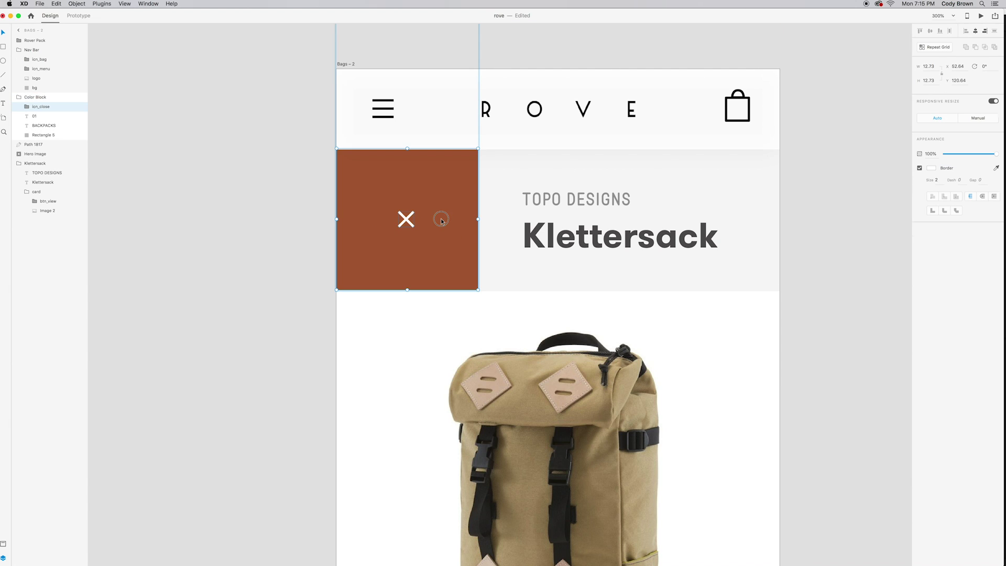
pyautogui.keyDown('shift'); pyautogui.click(440, 218); pyautogui.keyUp('shift')
pyautogui.click(976, 32)
pyautogui.click(930, 32)
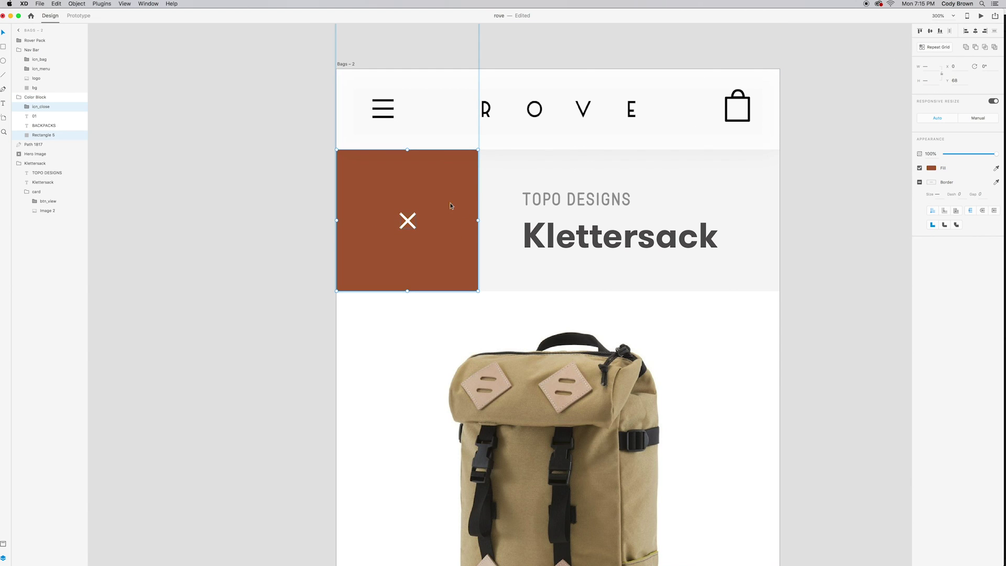
pyautogui.click(287, 192)
pyautogui.press('super+1')
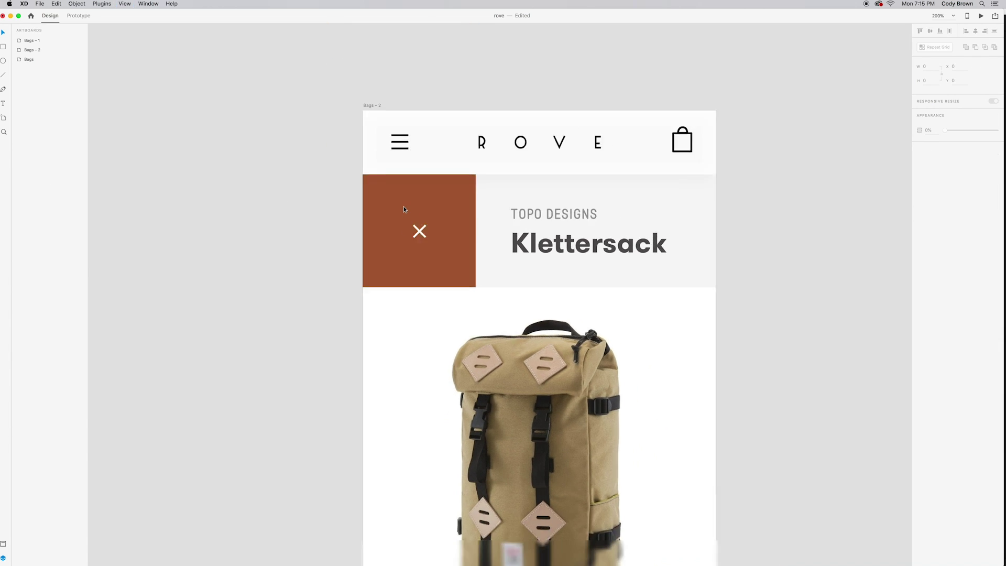
pyautogui.moveTo(354, 192); pyautogui.dragTo(302, 143)
pyautogui.doubleClick(435, 233)
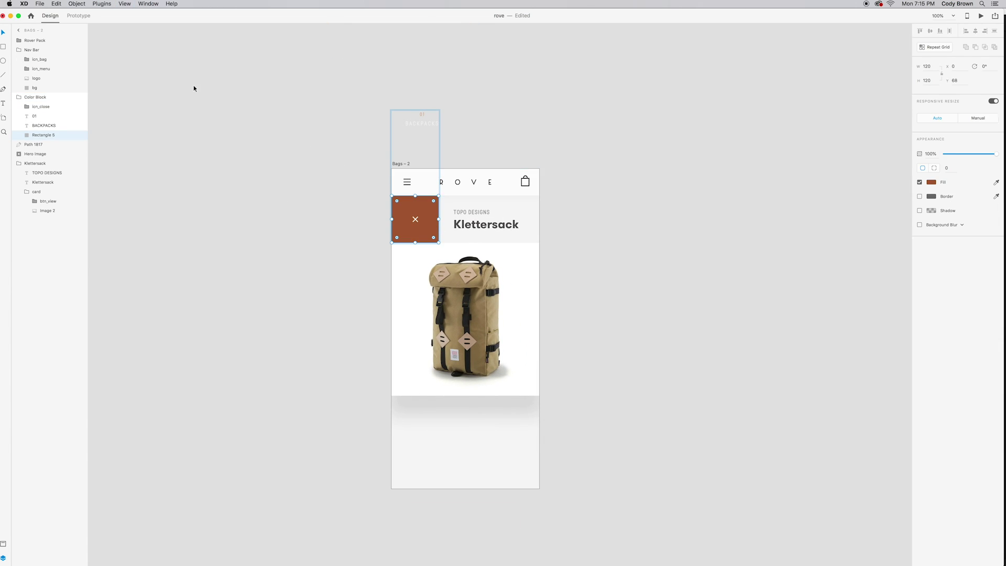
# - Wire the clay square to Bags: Tap, Auto-Animate, Ease In-Out, 0.8 s
pyautogui.click(76, 15)
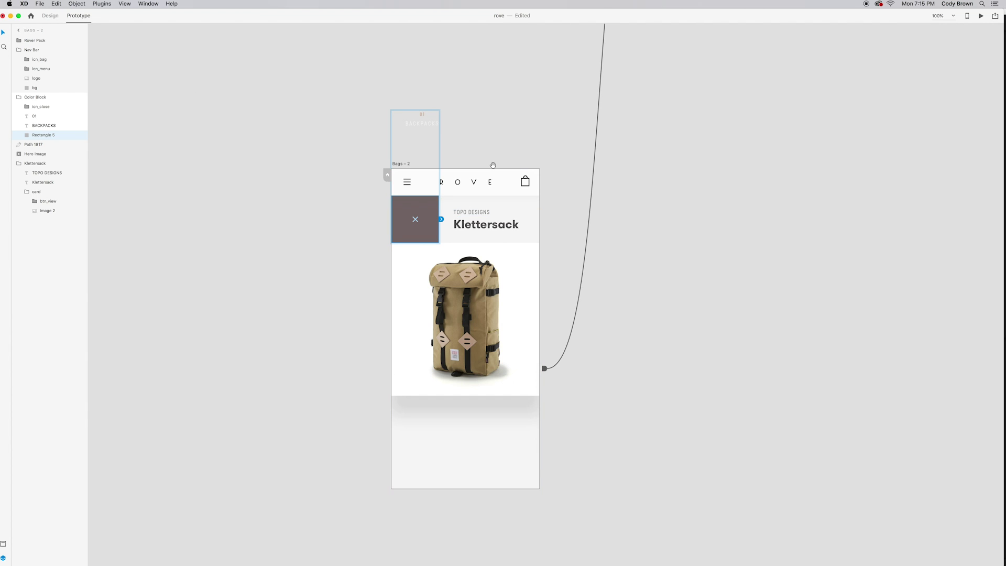
pyautogui.moveTo(493, 165); pyautogui.dragTo(415, 385)
pyautogui.moveTo(378, 444); pyautogui.dragTo(426, 135)
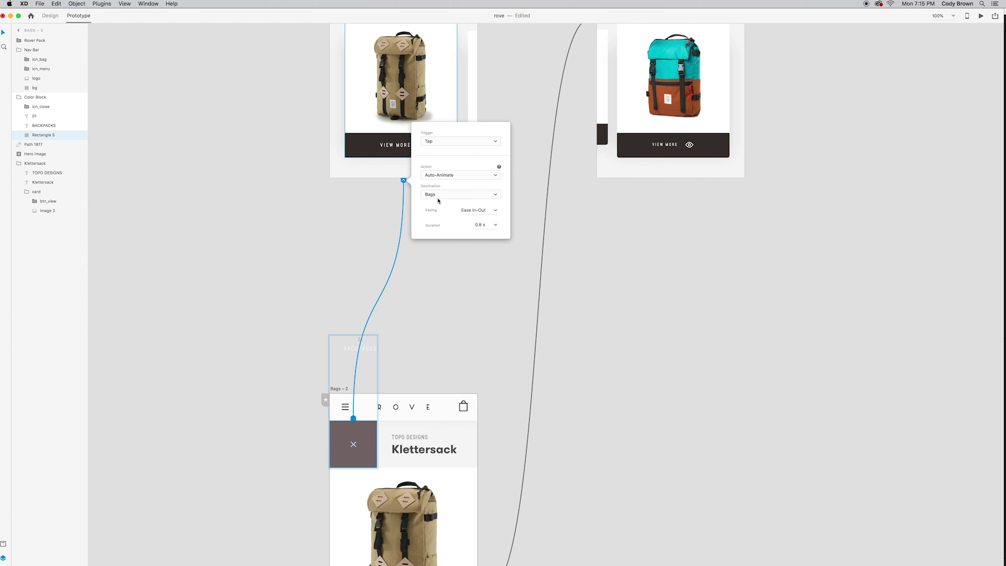
pyautogui.click(293, 217)
pyautogui.moveTo(304, 180); pyautogui.dragTo(299, 341)
pyautogui.click(324, 60)
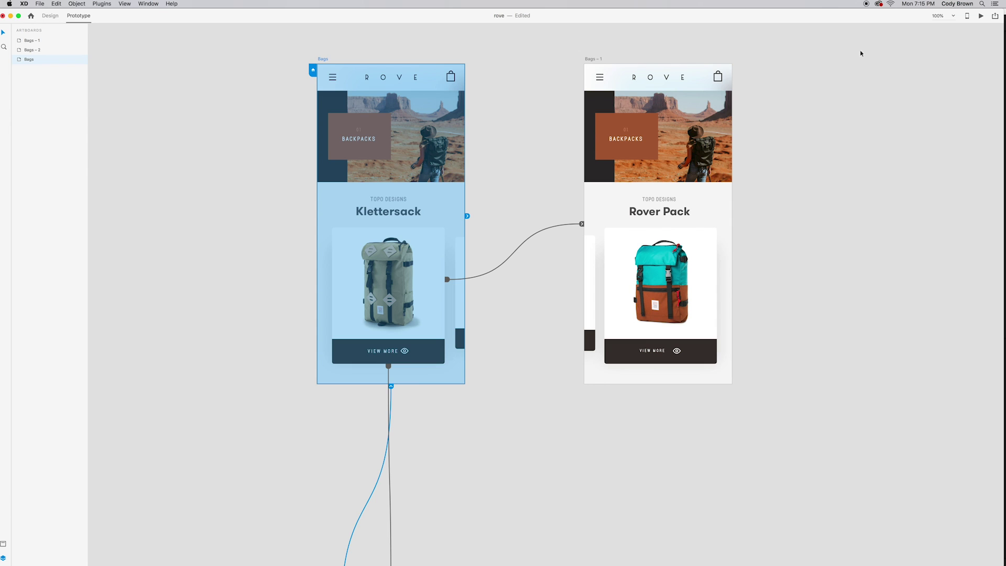
pyautogui.click(981, 17)
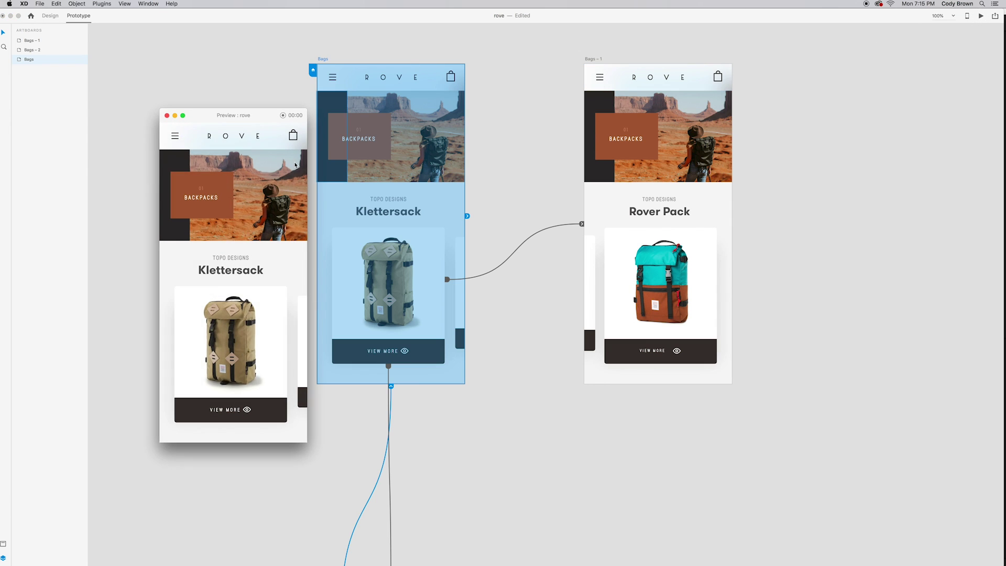
pyautogui.click(242, 400)
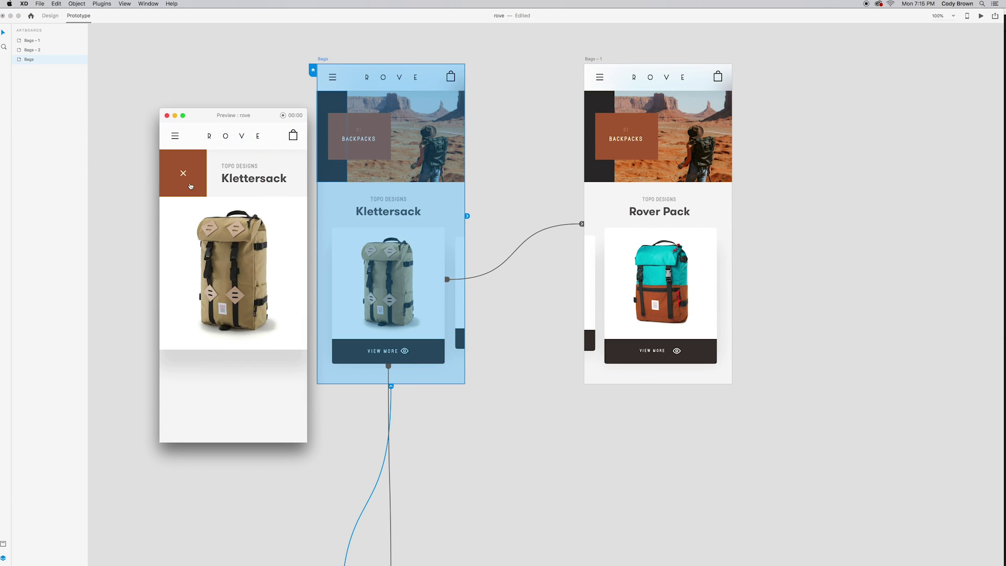
pyautogui.click(183, 174)
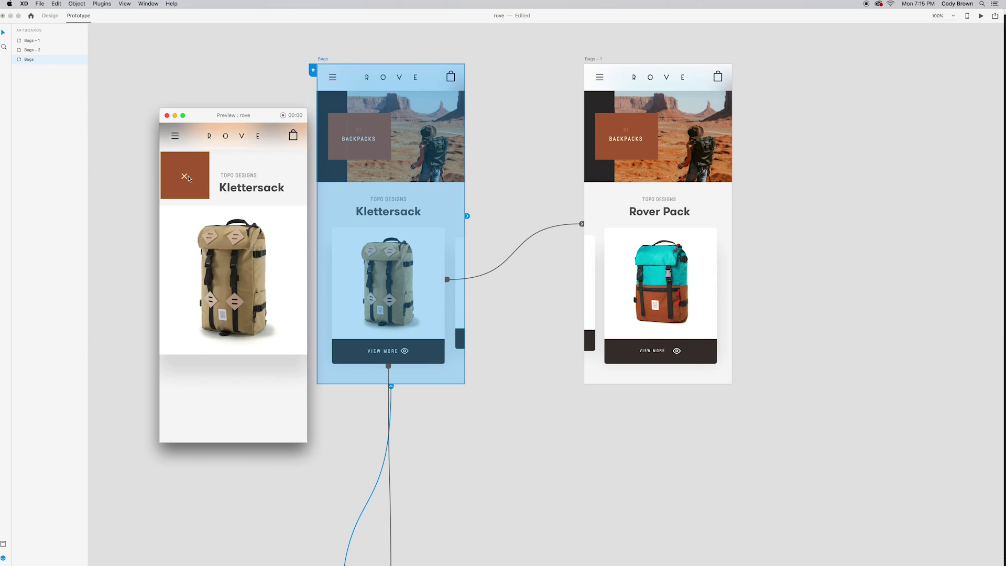
pyautogui.click(251, 414)
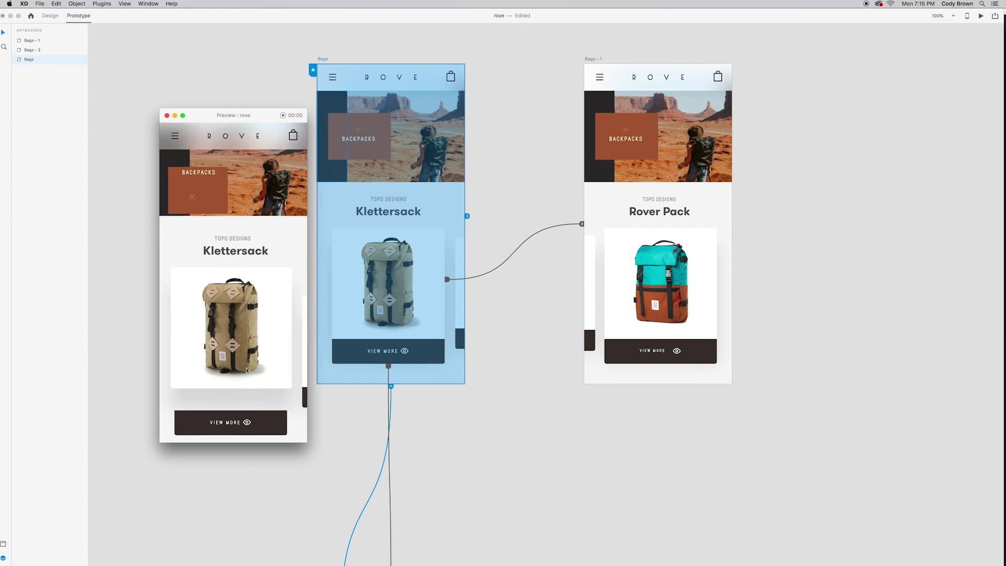
pyautogui.click(189, 179)
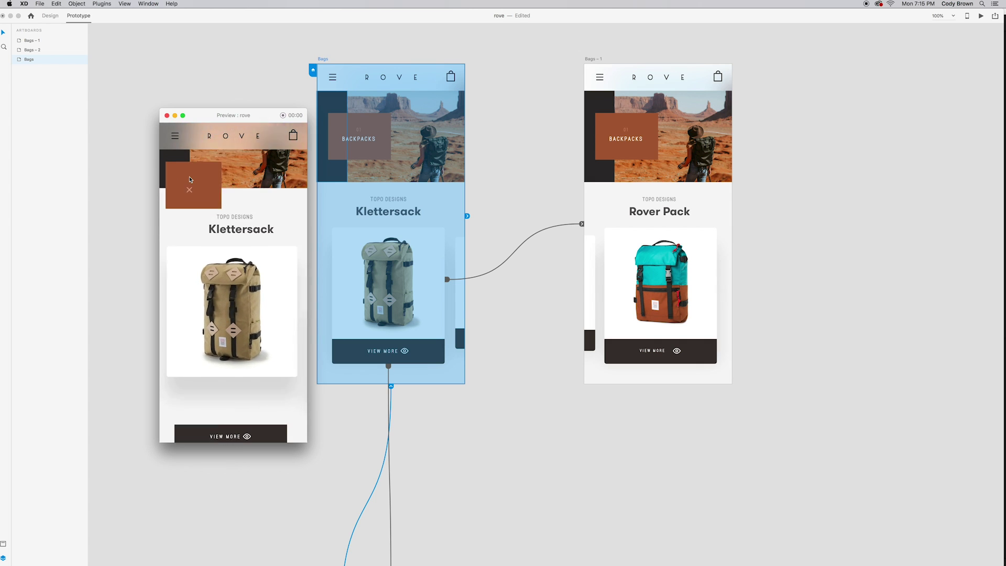
pyautogui.click(233, 403)
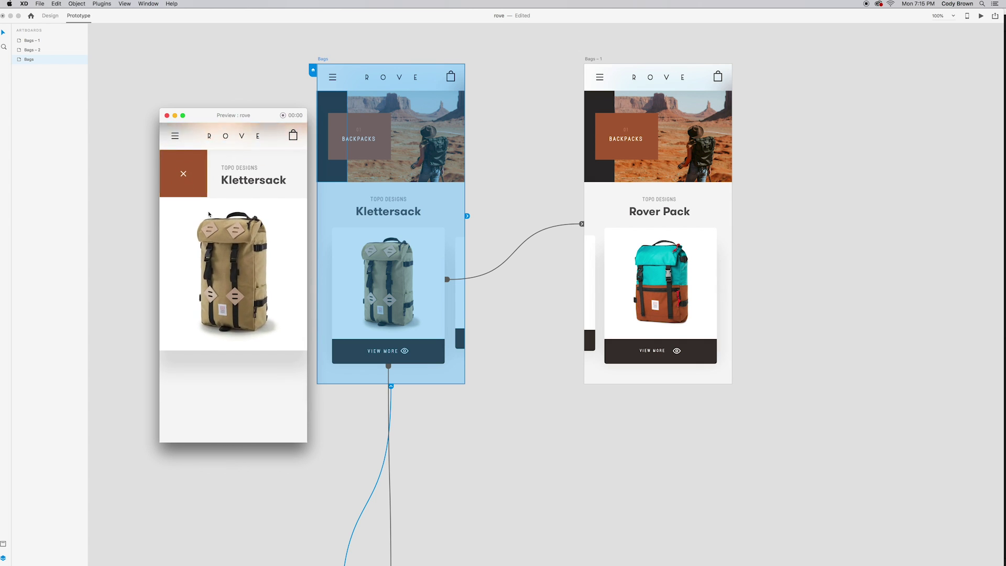
pyautogui.click(185, 185)
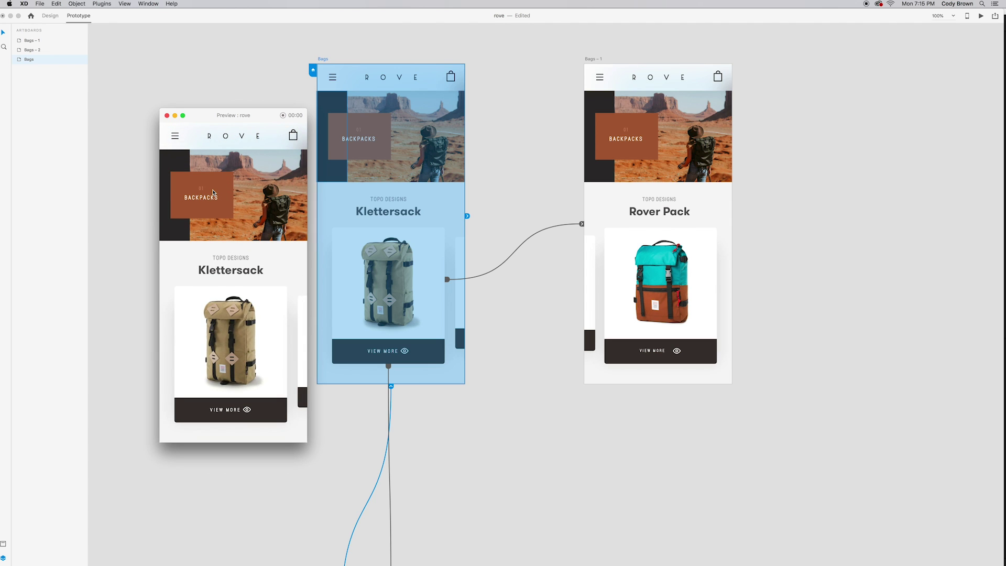
pyautogui.click(249, 415)
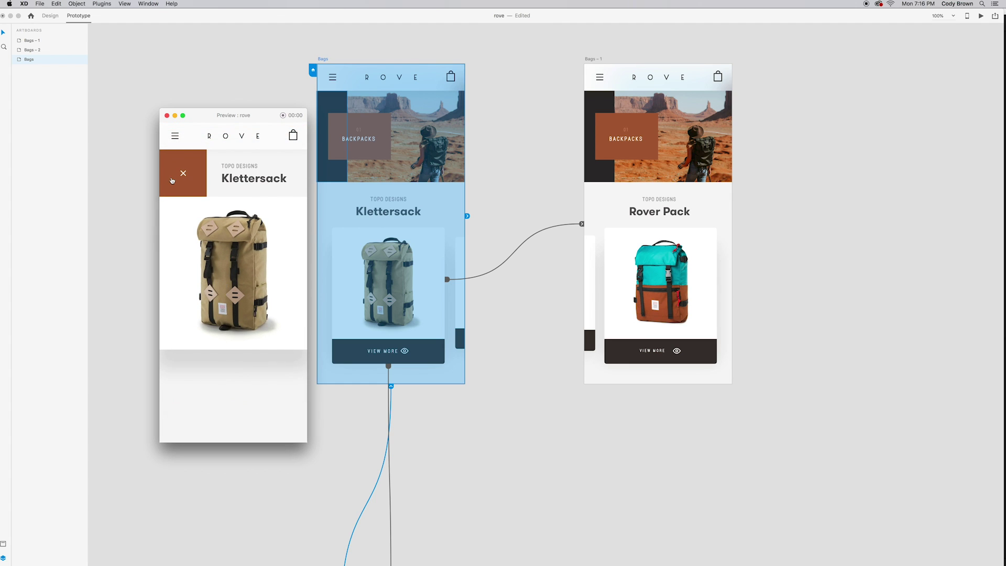
pyautogui.click(184, 174)
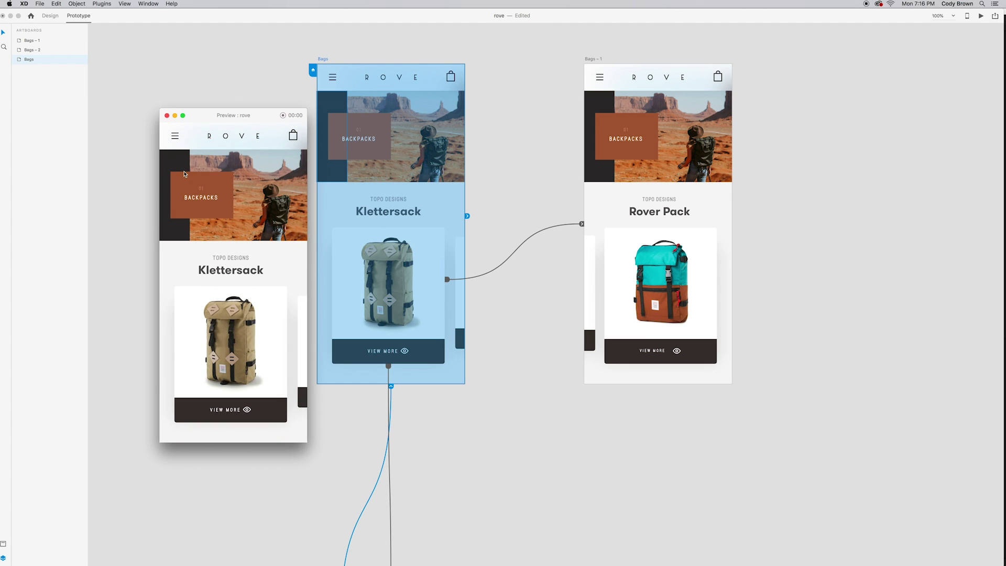
pyautogui.click(258, 410)
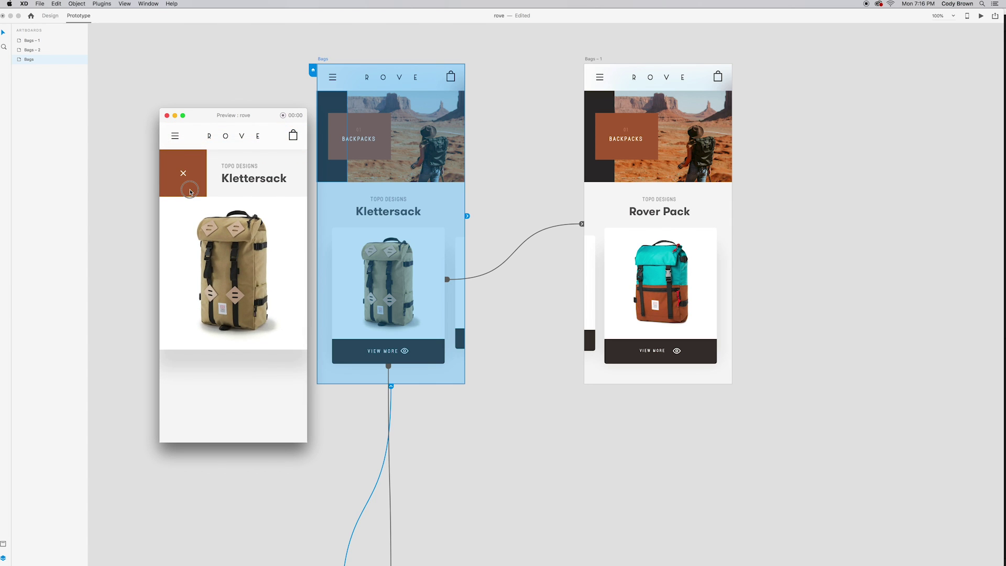
pyautogui.click(201, 203)
pyautogui.click(167, 115)
pyautogui.click(180, 150)
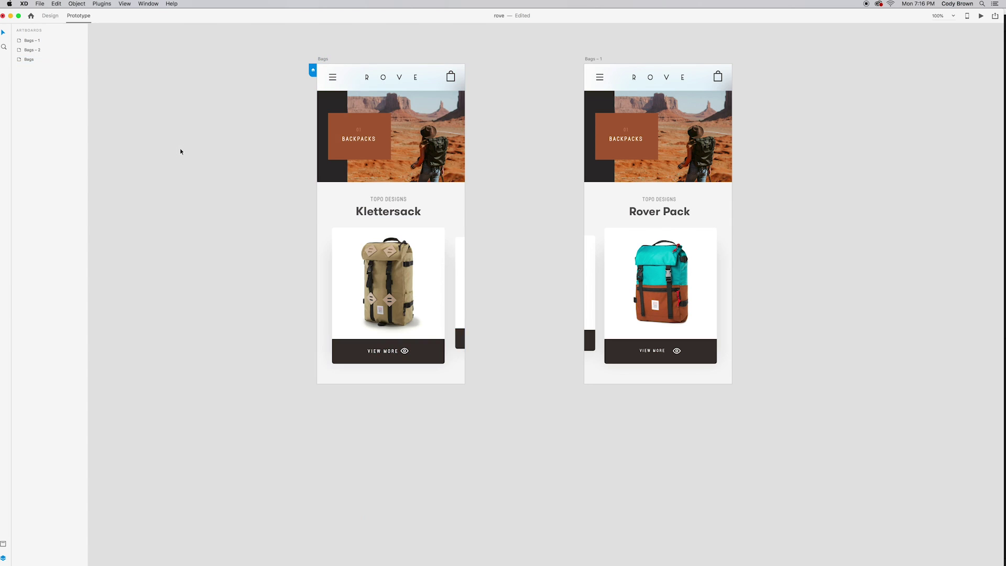
# - In the preview, open the Klettersack detail view and close it back to the list, twice
pyautogui.scroll(-15, 218, 205)
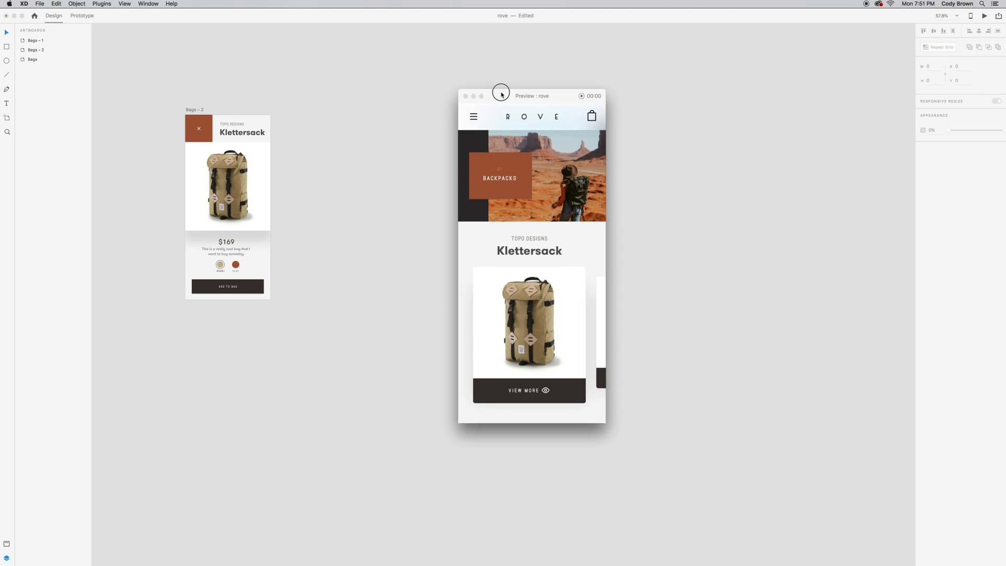
pyautogui.moveTo(501, 92); pyautogui.dragTo(490, 90)
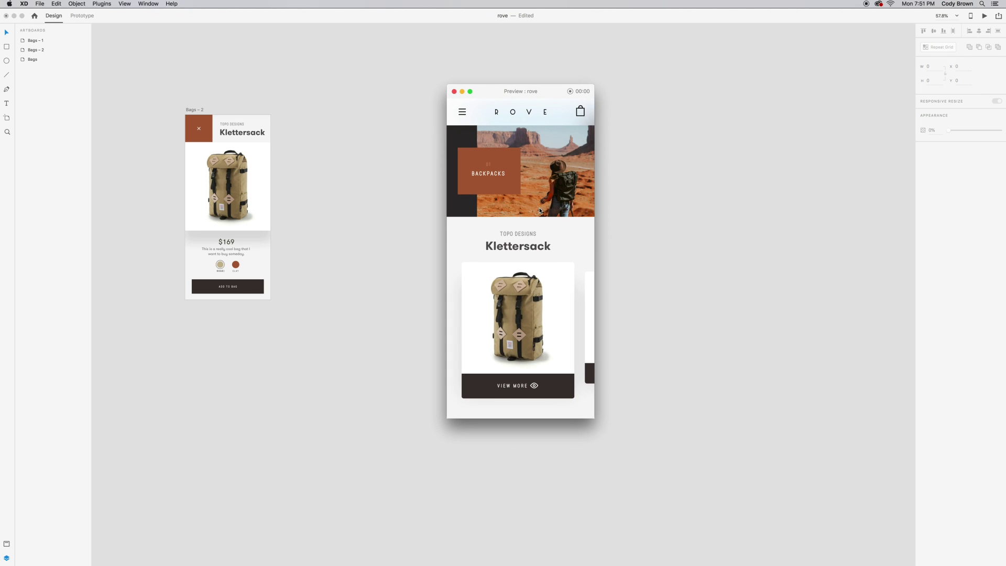
pyautogui.click(530, 390)
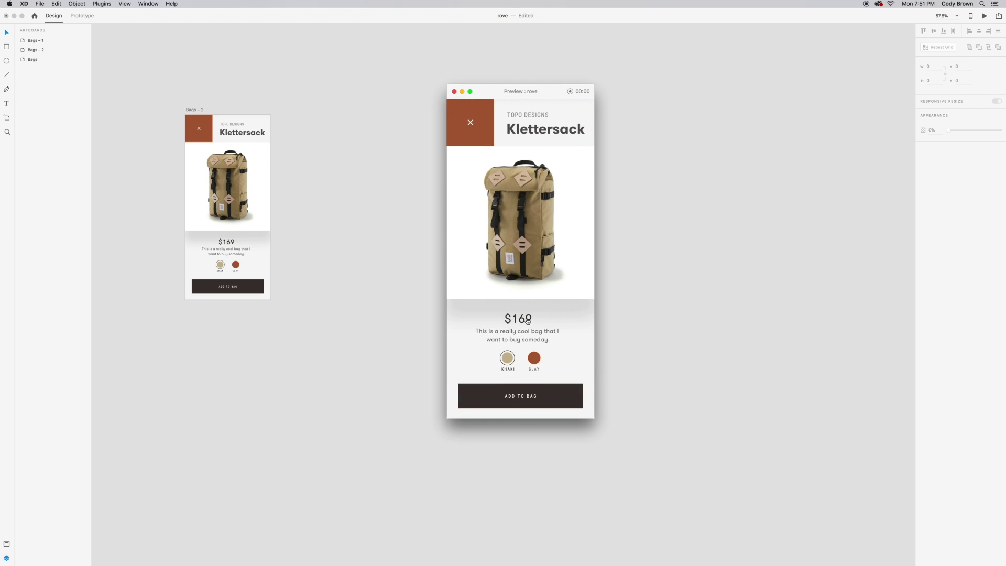
pyautogui.click(471, 126)
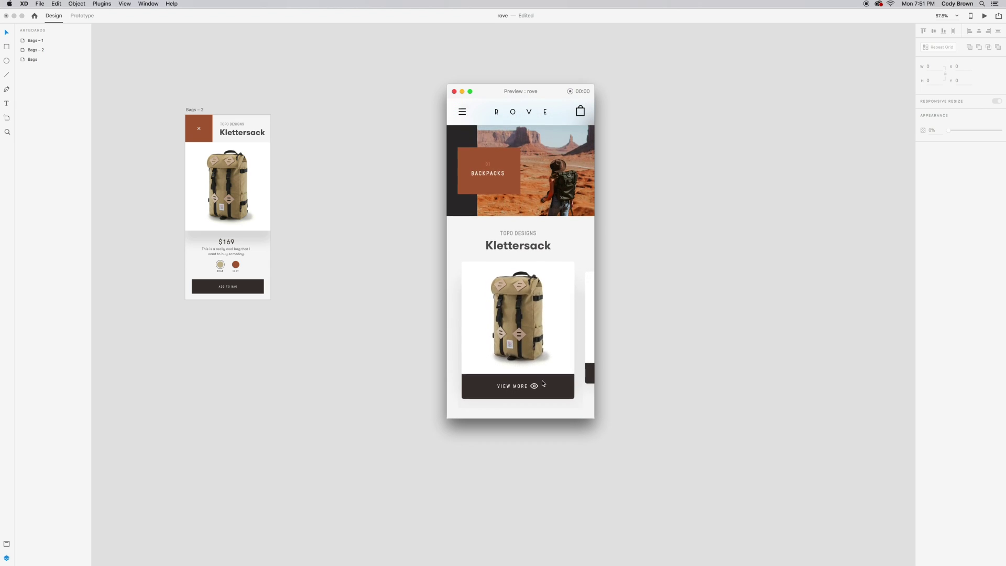
pyautogui.click(536, 386)
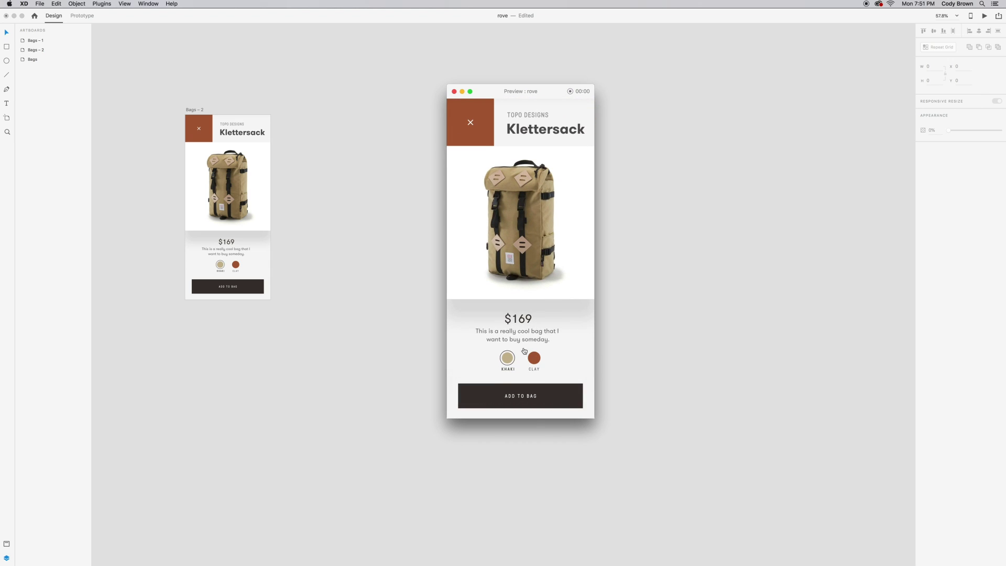
pyautogui.click(470, 144)
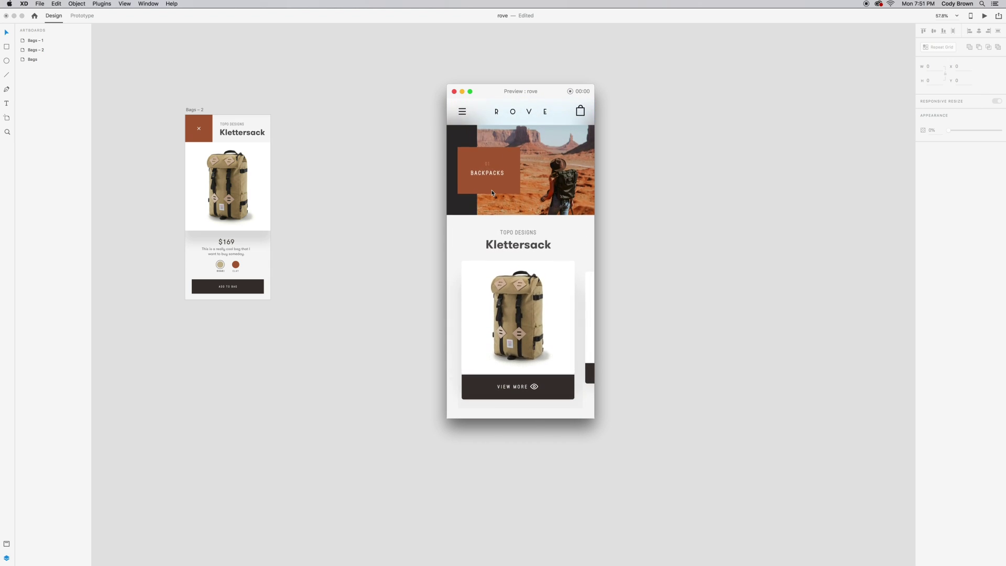